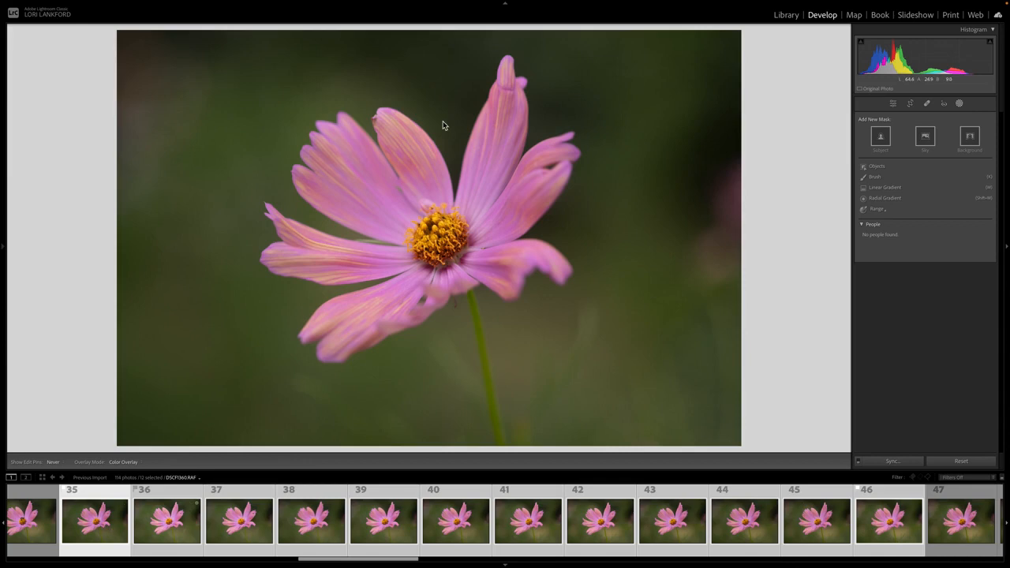
- Step through the selected flower photos from 36 to 42 to compare where the focus falls in each frame
click(167, 528)
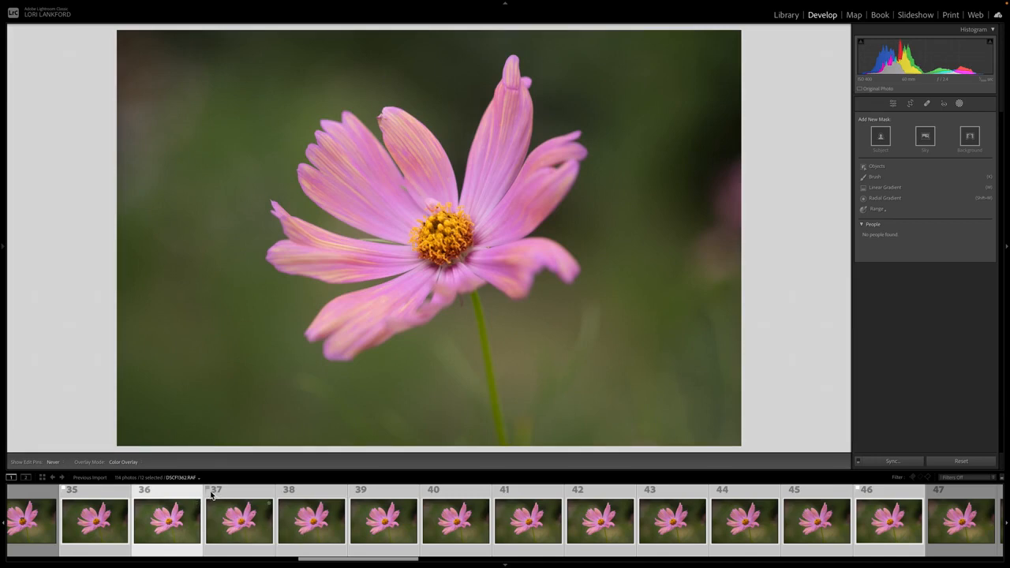
click(247, 524)
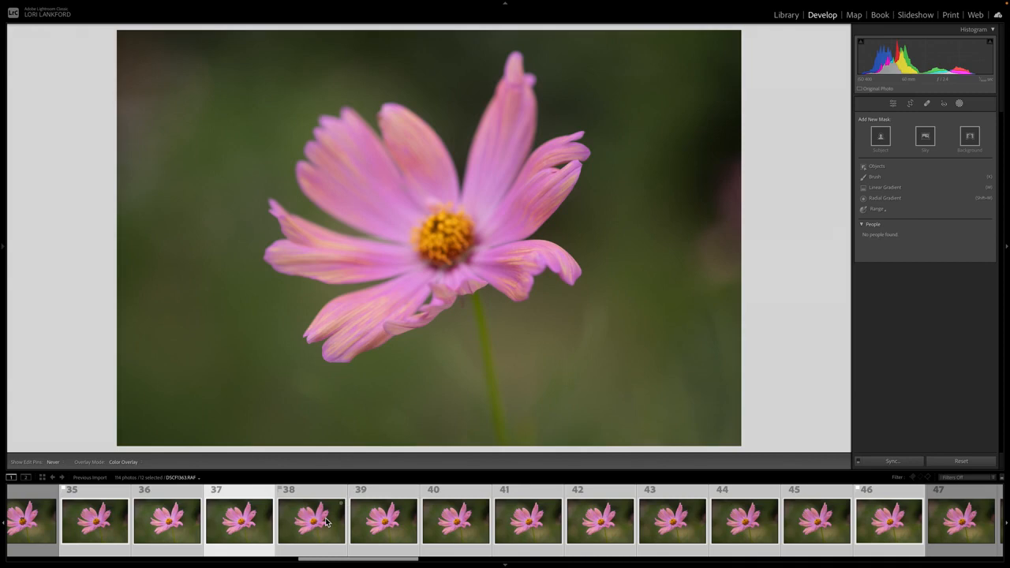
click(327, 521)
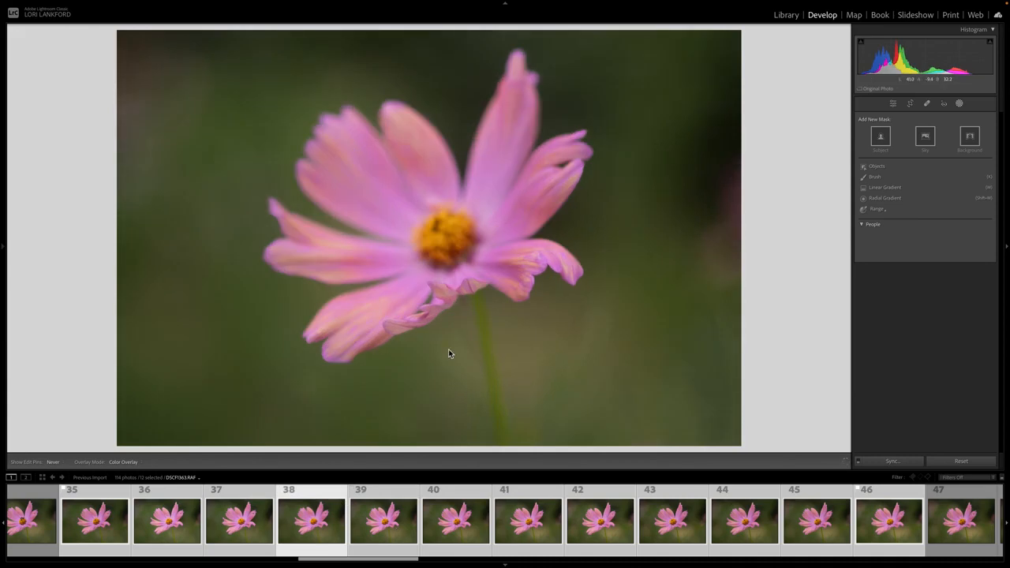
click(465, 527)
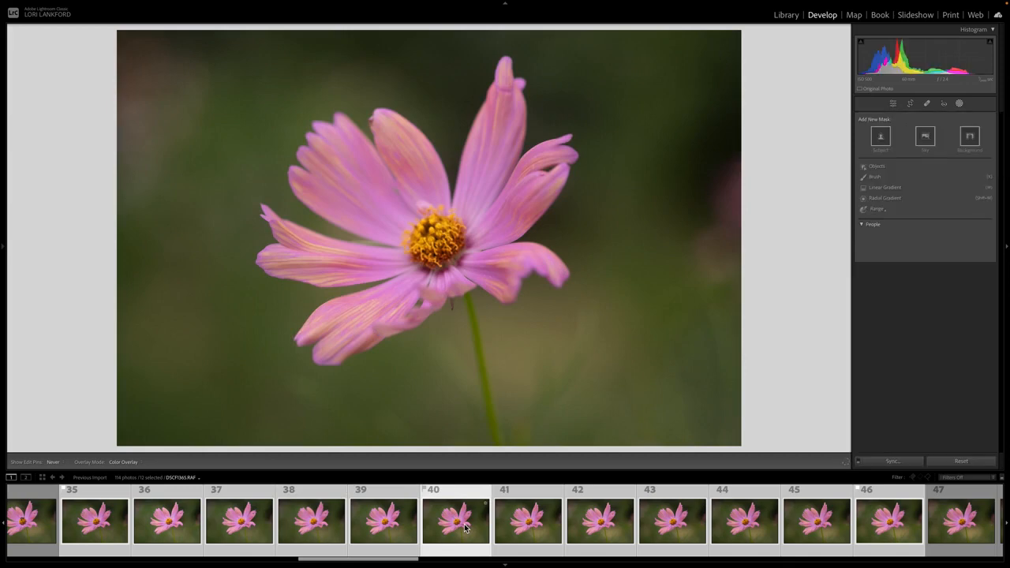
click(529, 526)
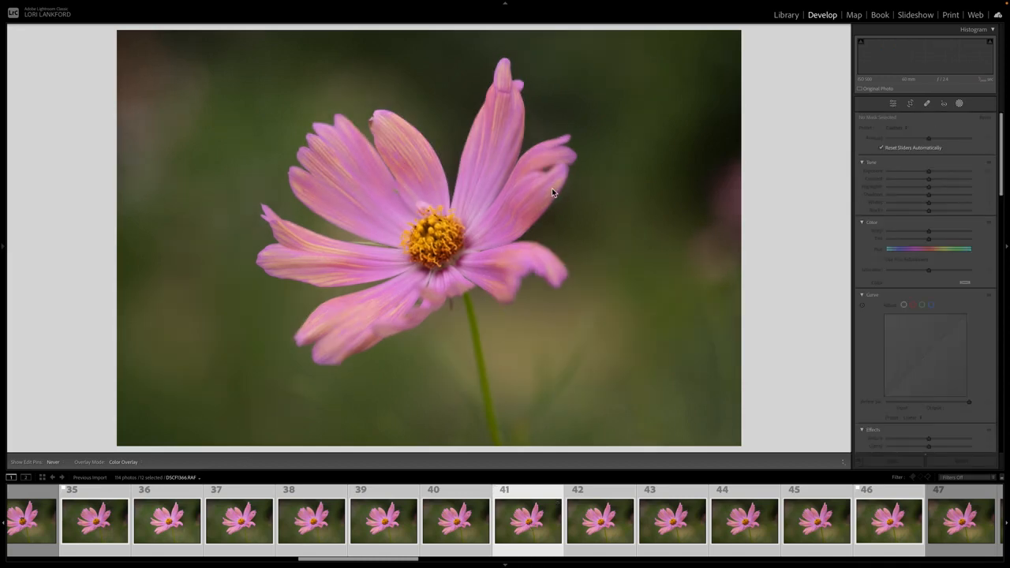
click(606, 524)
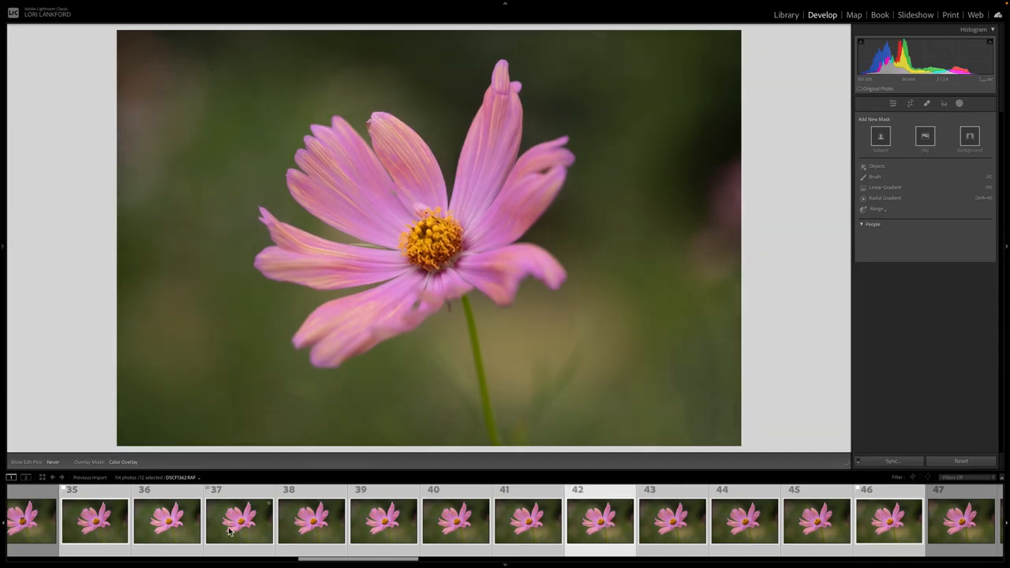
- Open the twelve selected flower photos as layers of one document in Photoshop and switch to Photoshop
right_click(520, 525)
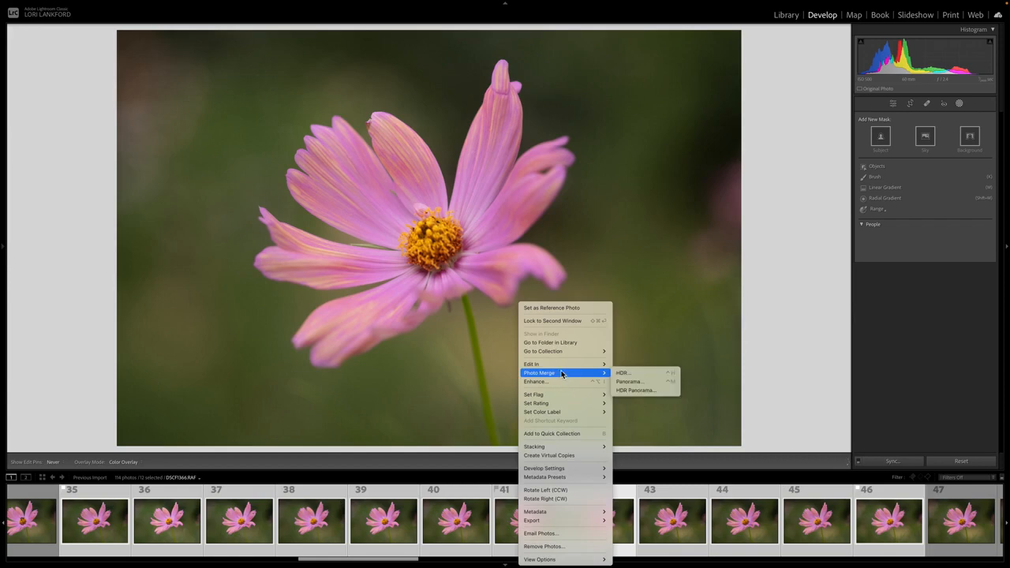
mouse_move(563, 368)
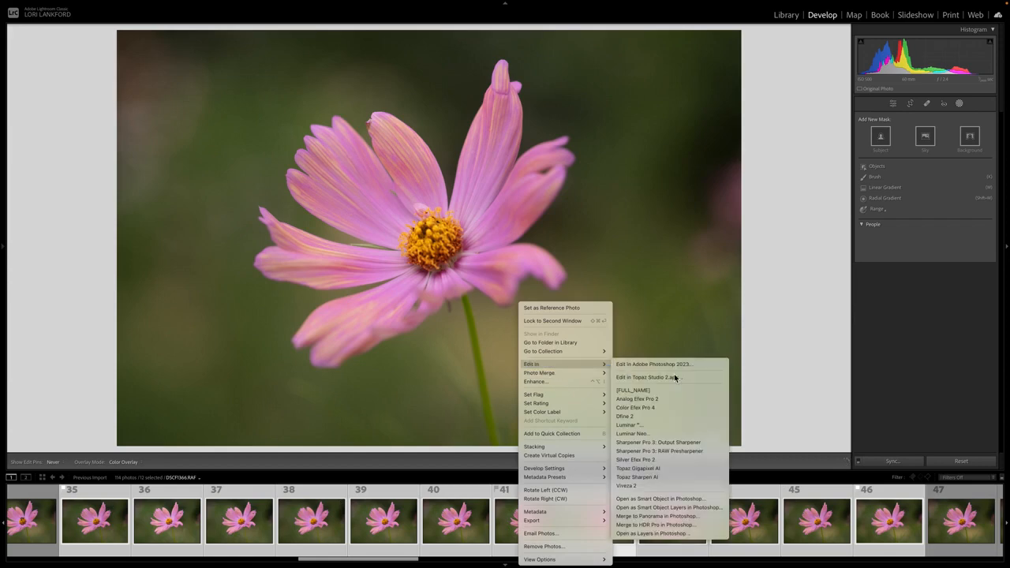
click(673, 508)
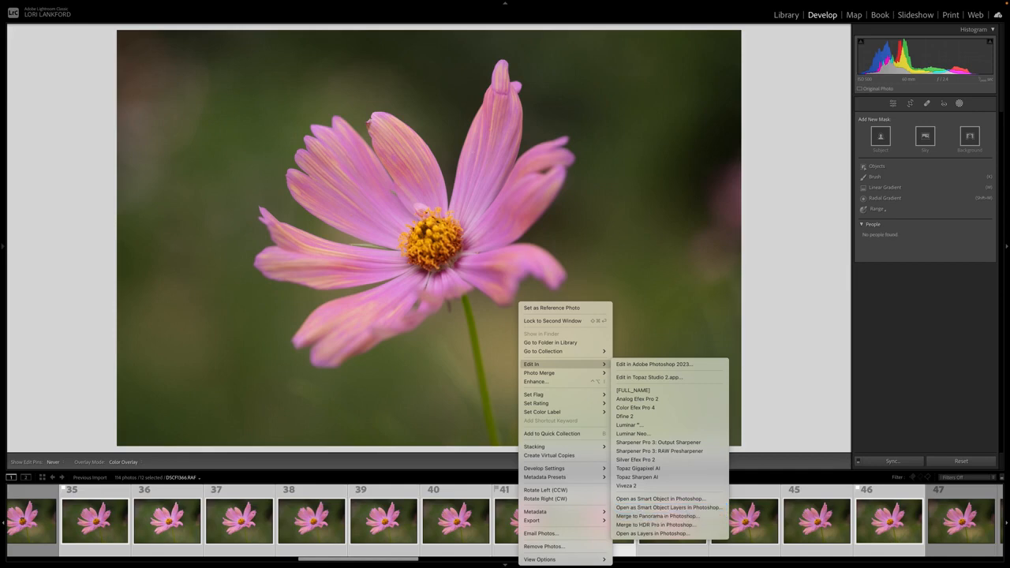
click(771, 409)
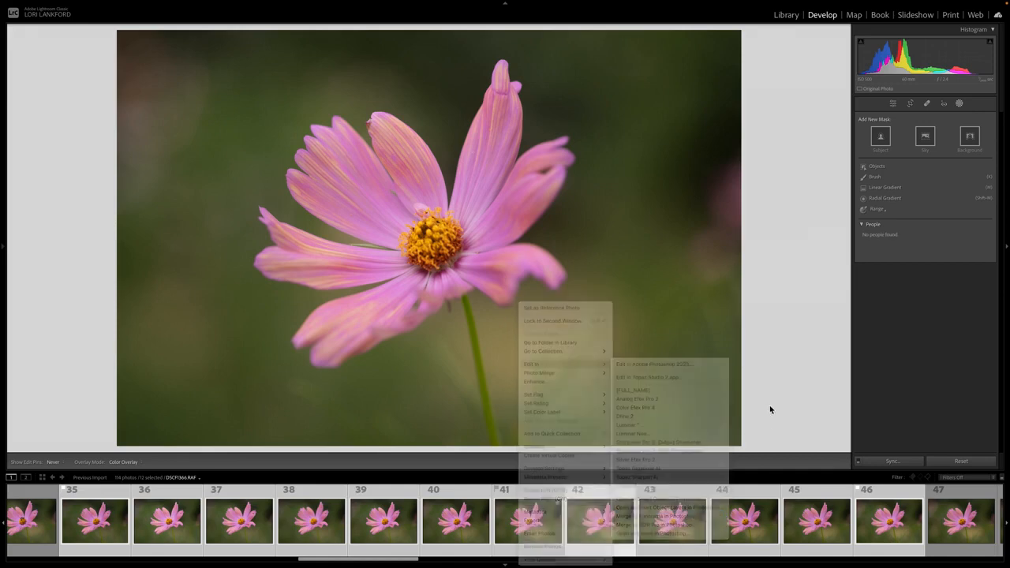
mouse_move(750, 565)
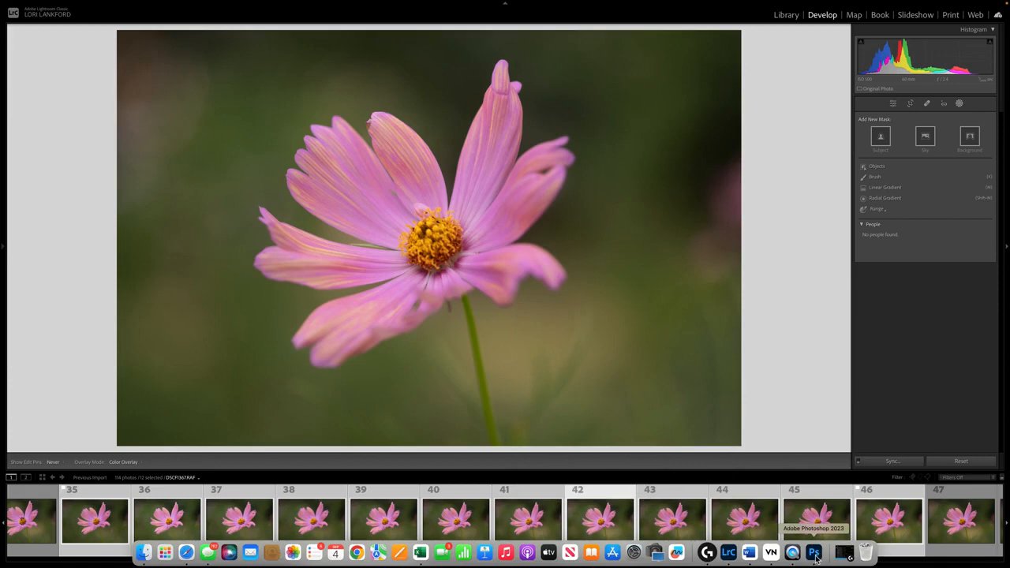
click(816, 557)
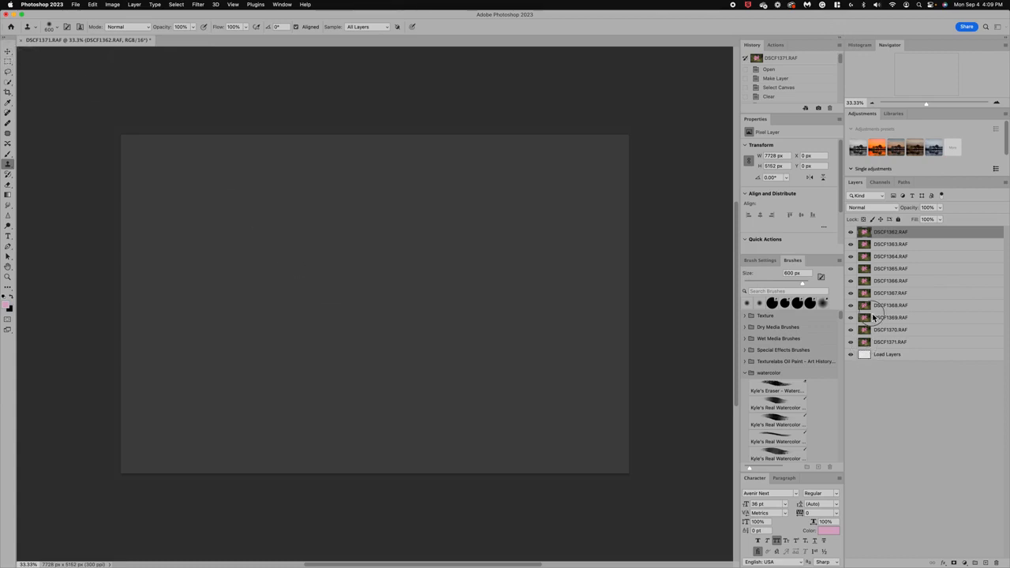
- Collapse the History, Properties and Brushes column to give the flower image more room
click(841, 38)
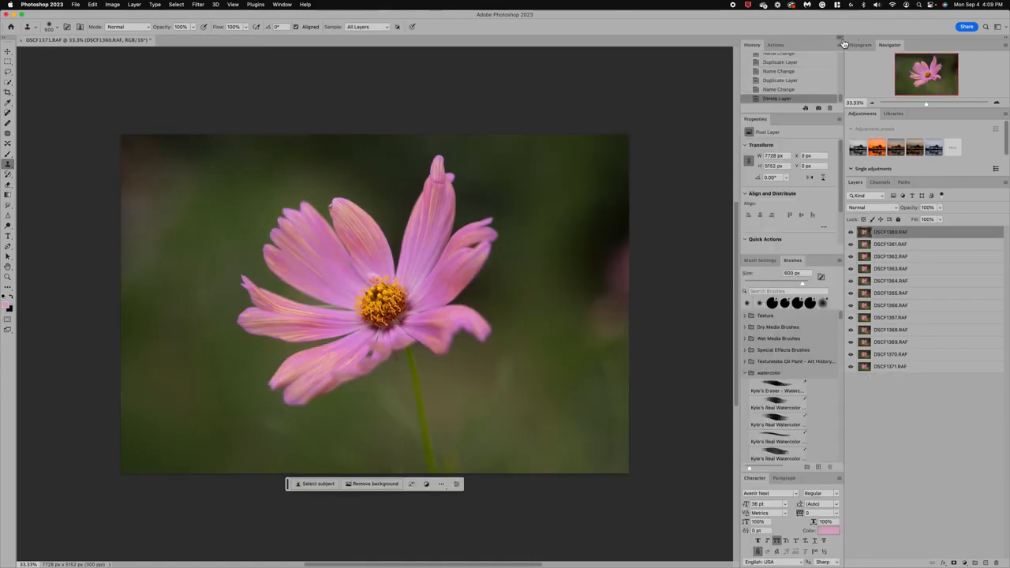
click(841, 41)
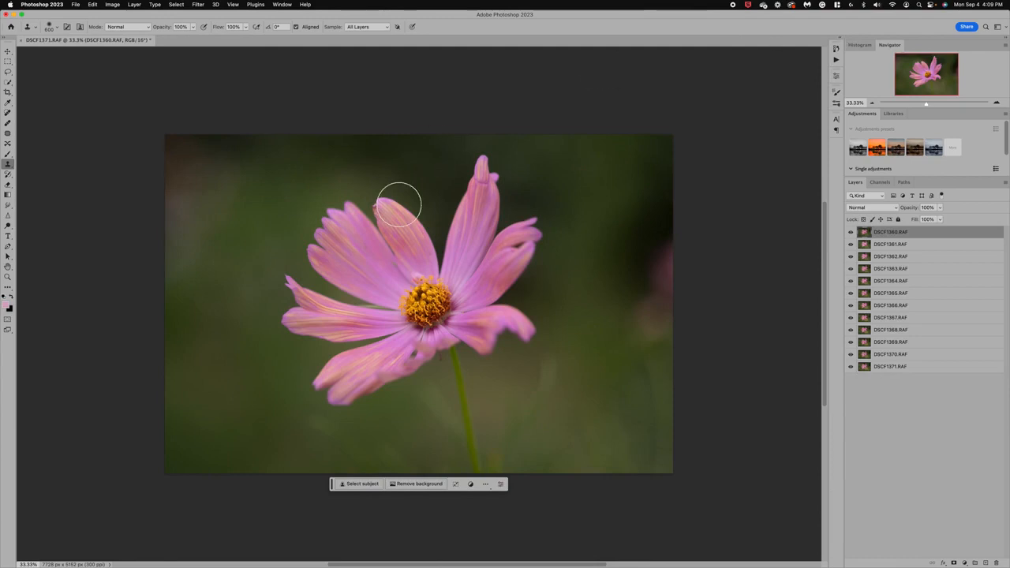
scroll(399, 205, up, 2)
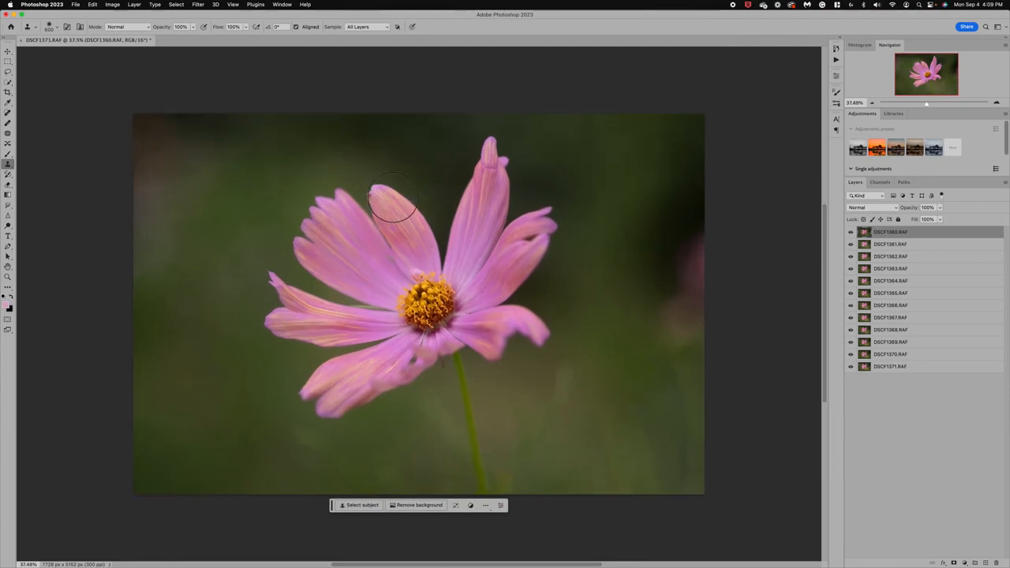
scroll(394, 196, up, 2)
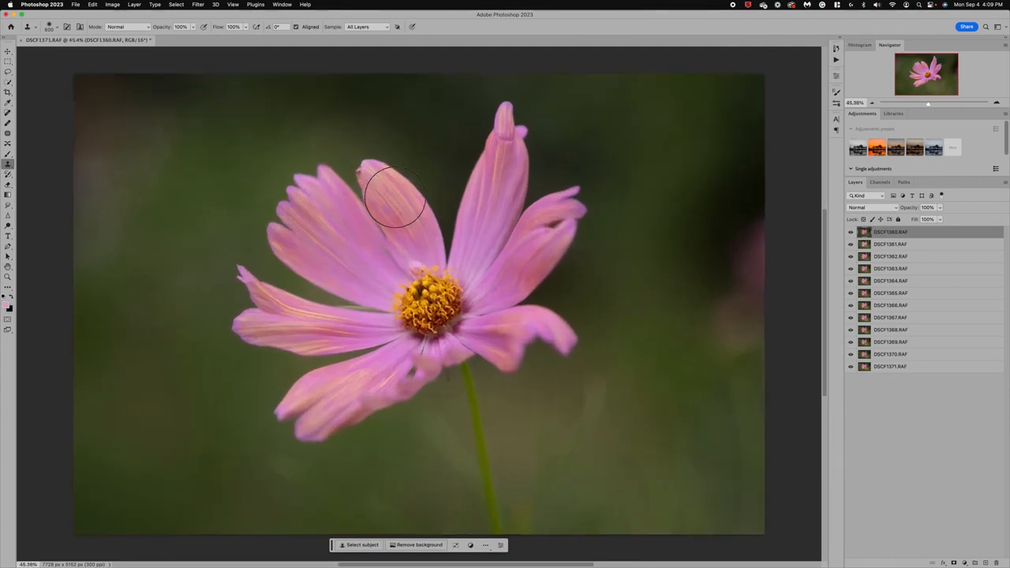
- Select all layers from DSCF1360.RAF to DSCF1371.RAF and auto-align them with the Auto projection
shift+click(866, 367)
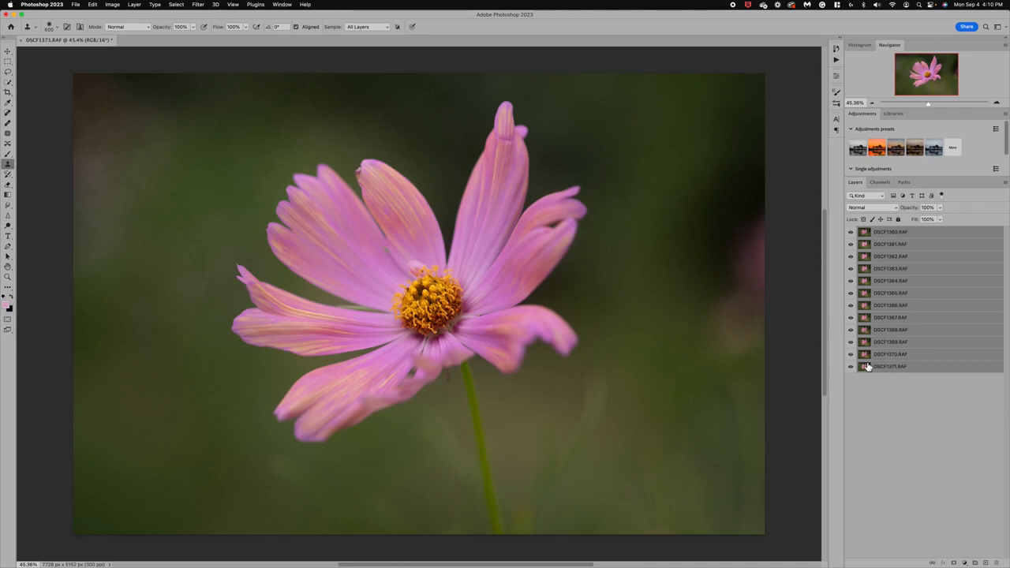
click(94, 4)
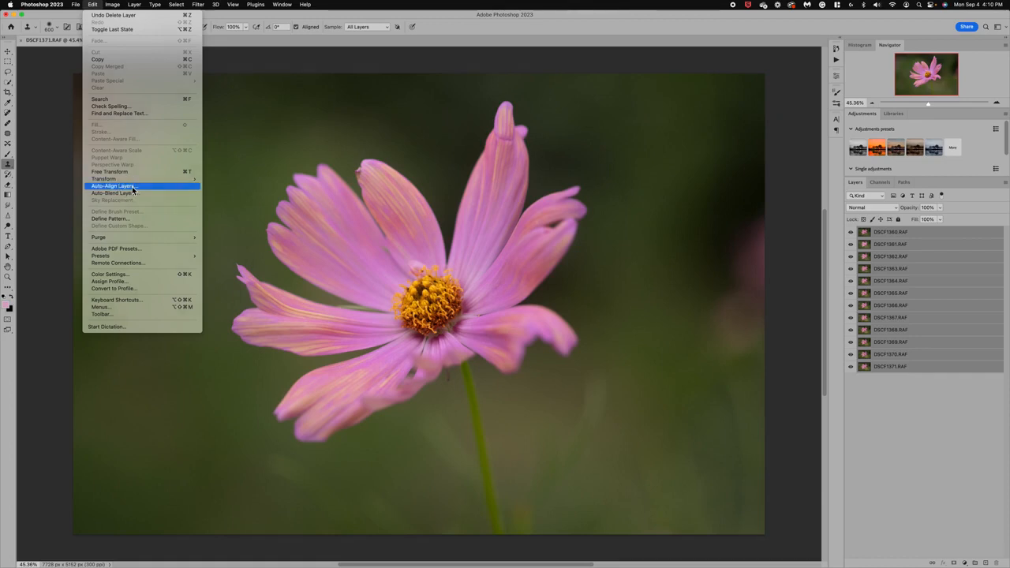
click(131, 186)
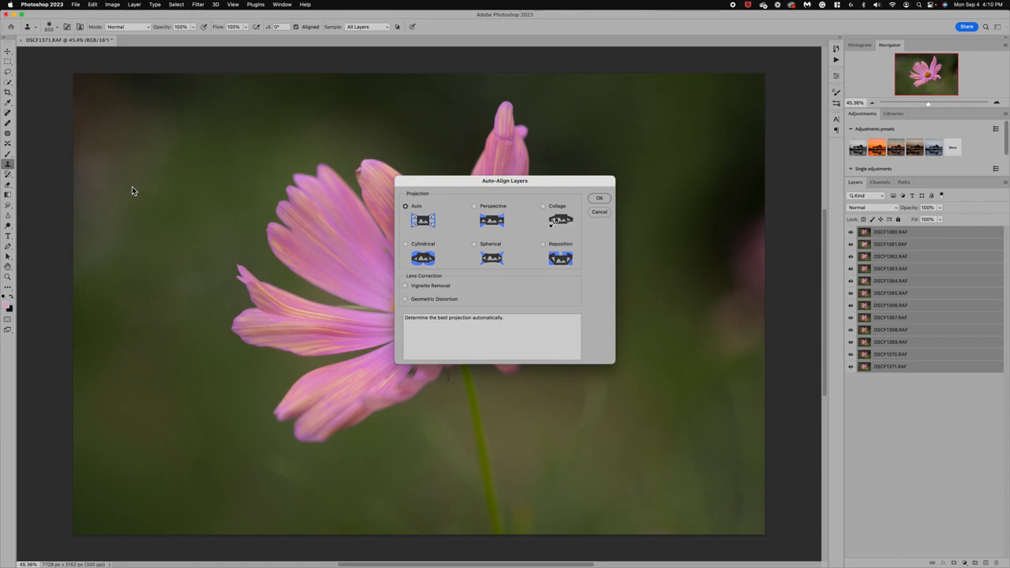
click(600, 199)
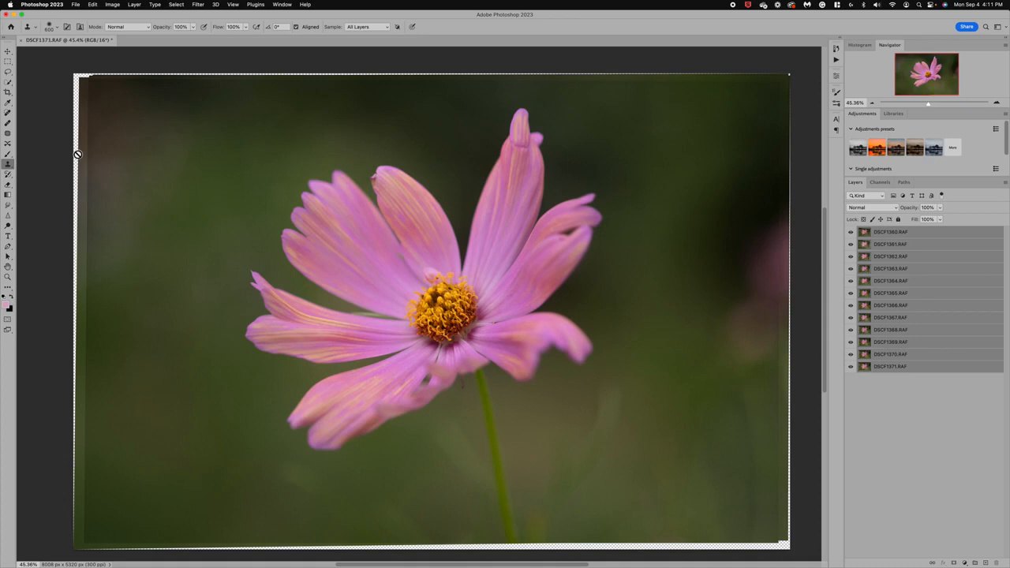
- Auto-blend the aligned layers with Stack Images, Seamless Tones and Colors, and Content Aware Fill Transparent Areas
click(94, 7)
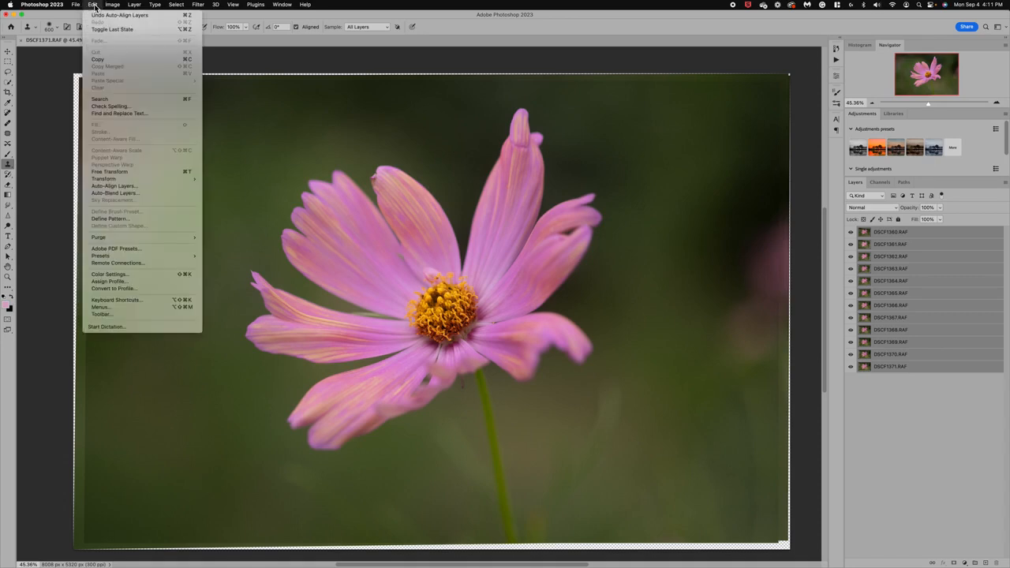
click(113, 193)
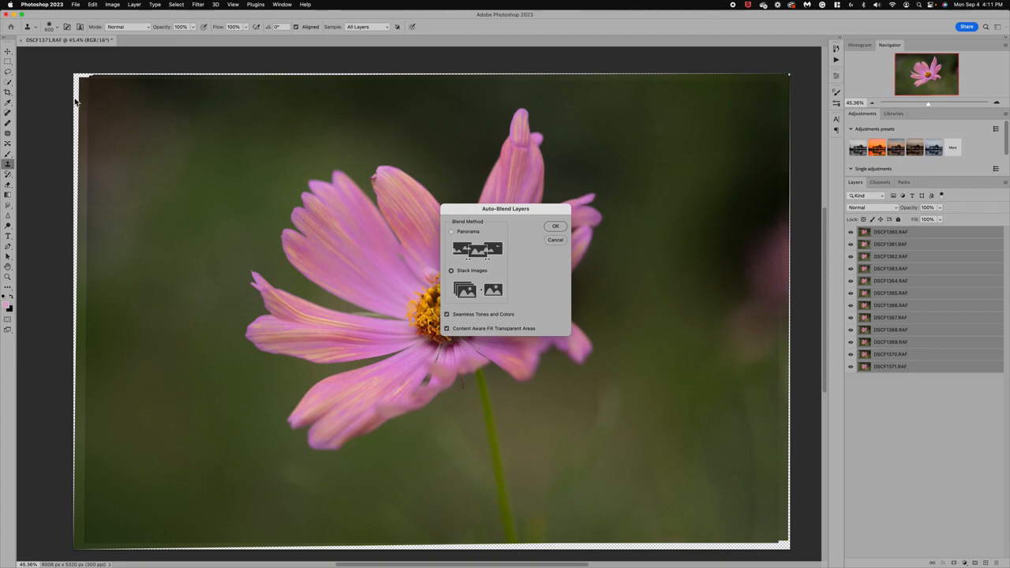
click(555, 226)
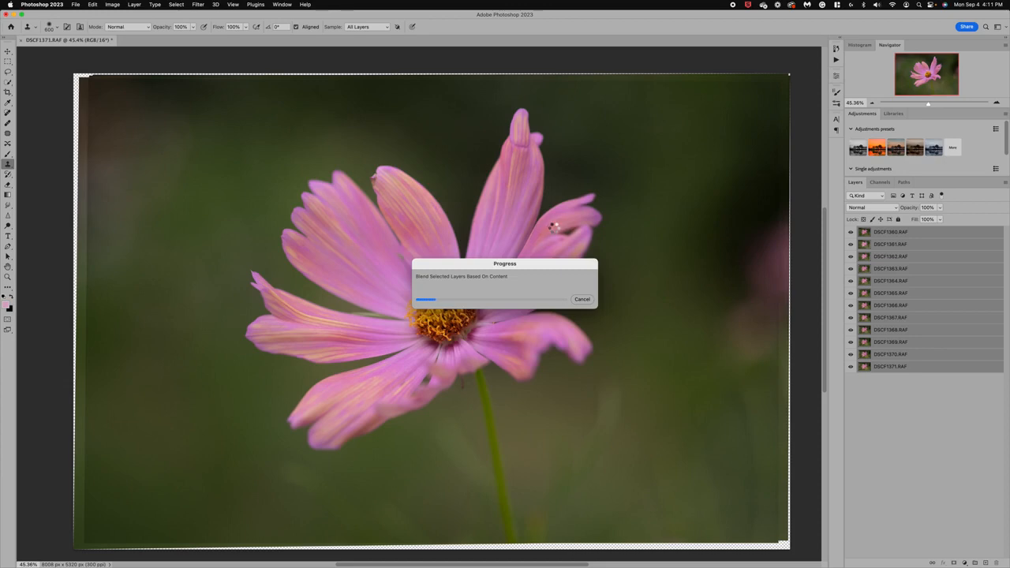
key(F2)
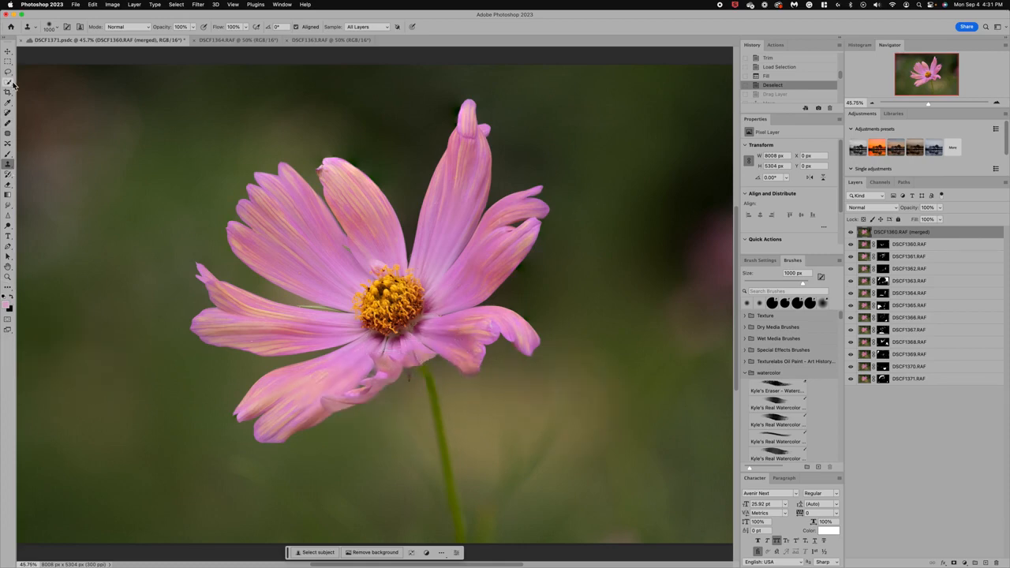
- Choose the Brush tool and enlarge its tip to 800 px
click(8, 152)
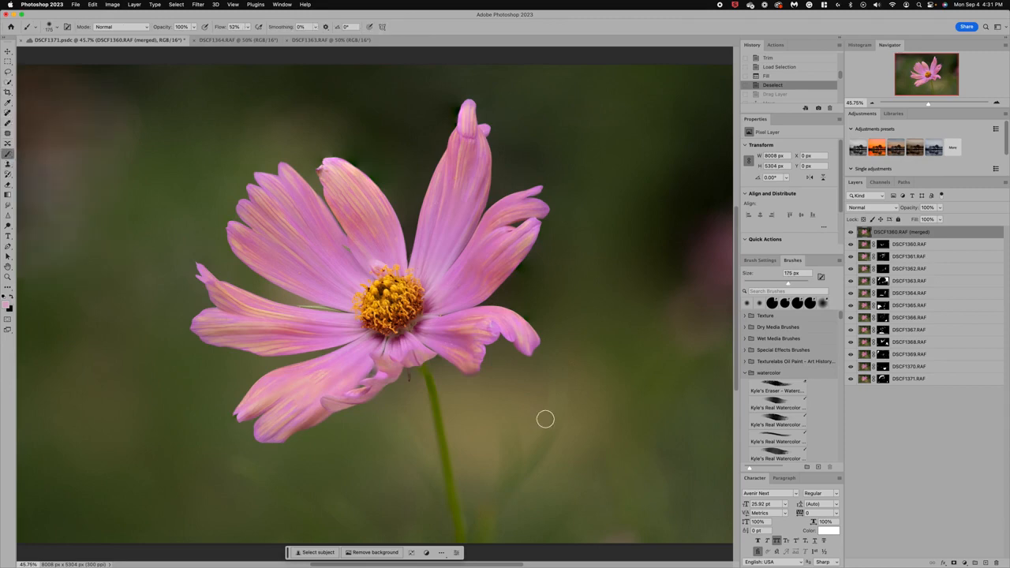
key(bracketright)
key(bracketright)
key(bracketright)
key(bracketright)
key(bracketright)
key(bracketright)
key(bracketright)
key(bracketright)
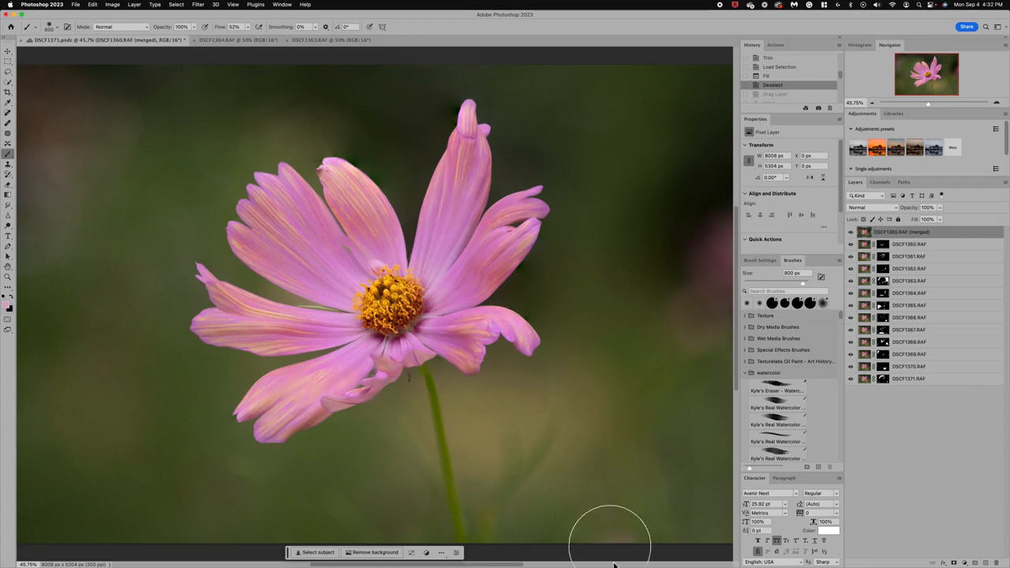
- Switch to Lightroom Classic and examine source photos 36 to 38 for sharpness in the flower's front petals
mouse_move(616, 564)
click(738, 553)
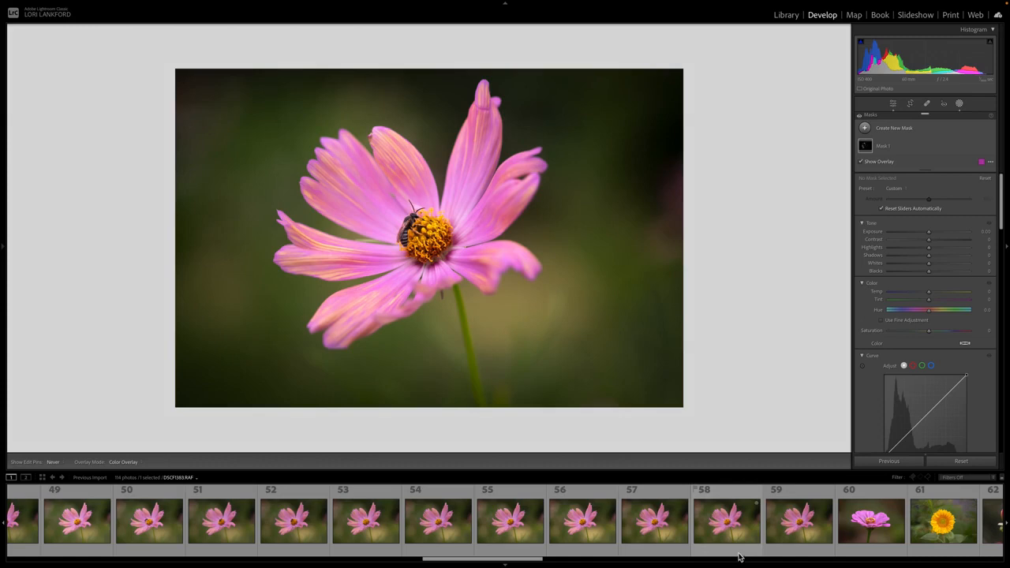
scroll(194, 521, left, 5)
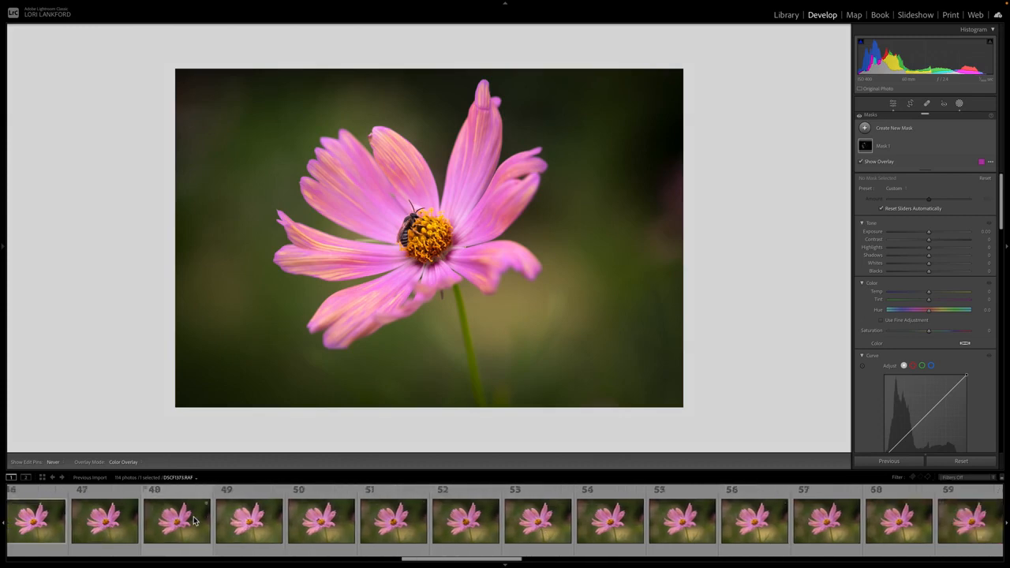
scroll(175, 521, left, 10)
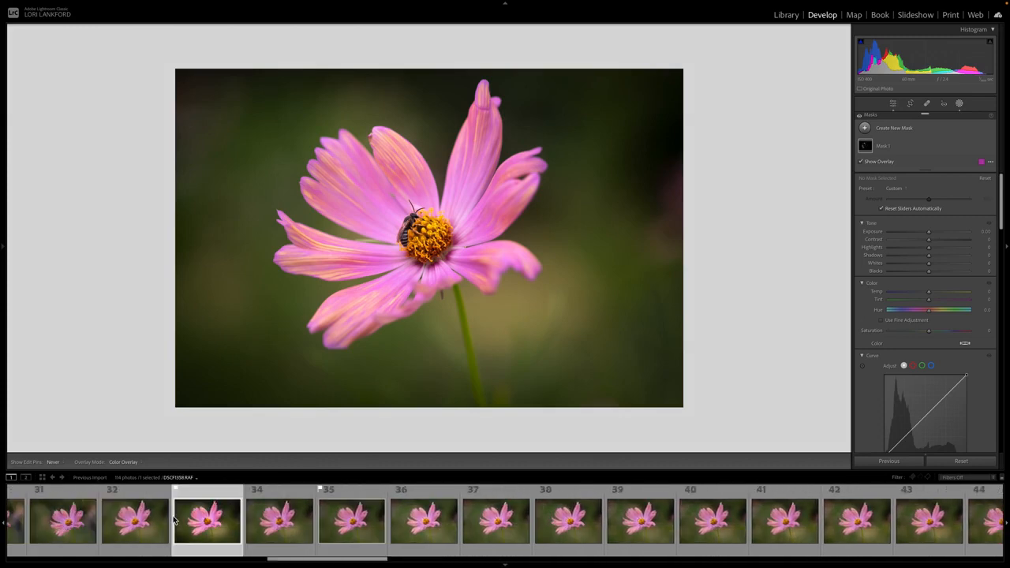
click(421, 526)
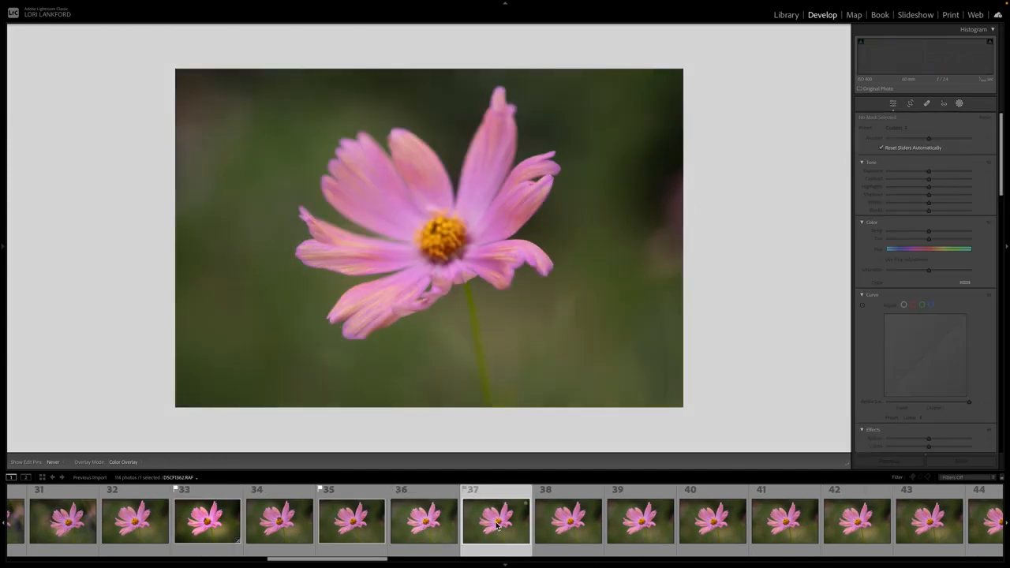
click(505, 331)
click(558, 523)
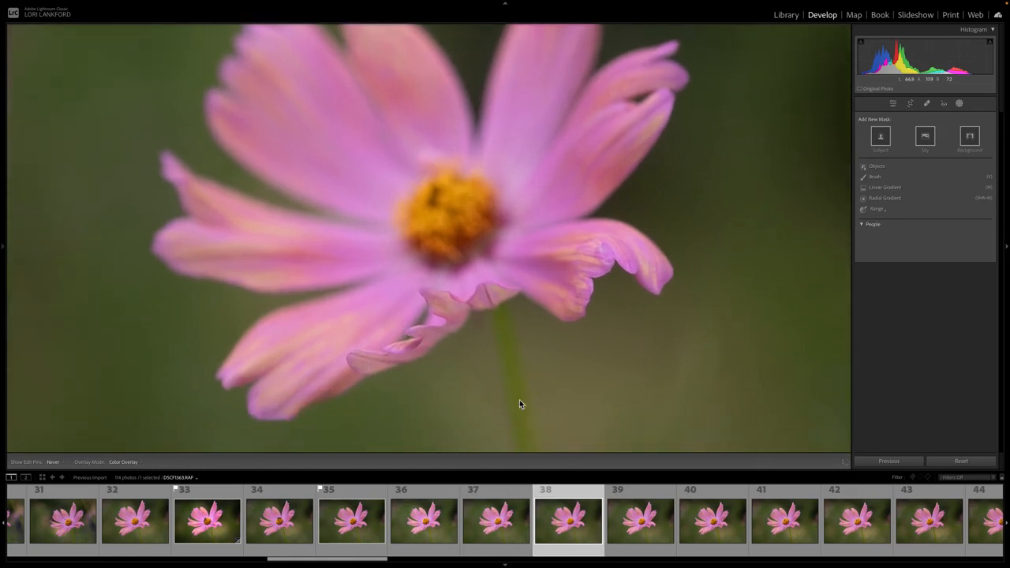
right_click(581, 345)
mouse_move(611, 396)
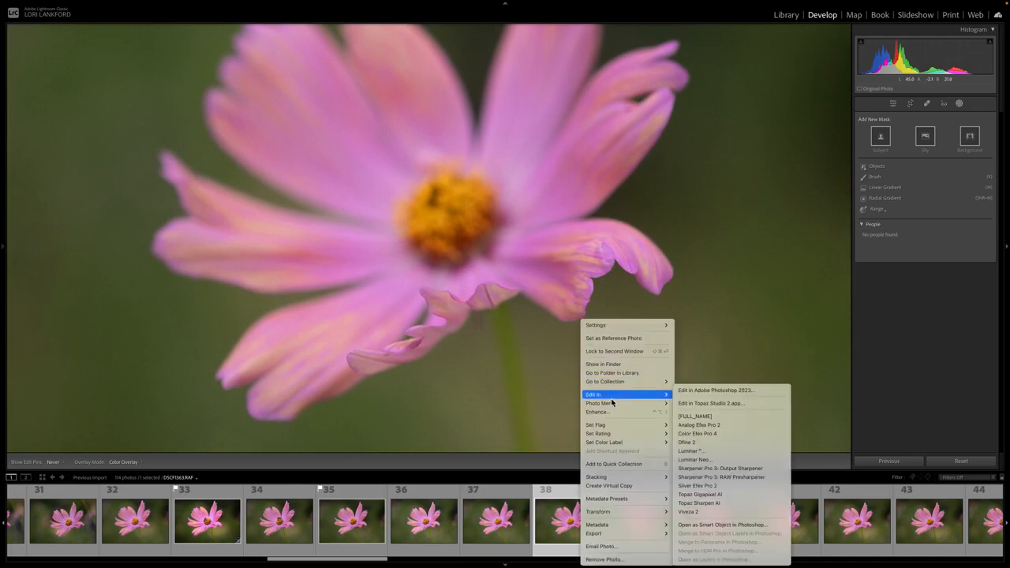
click(683, 391)
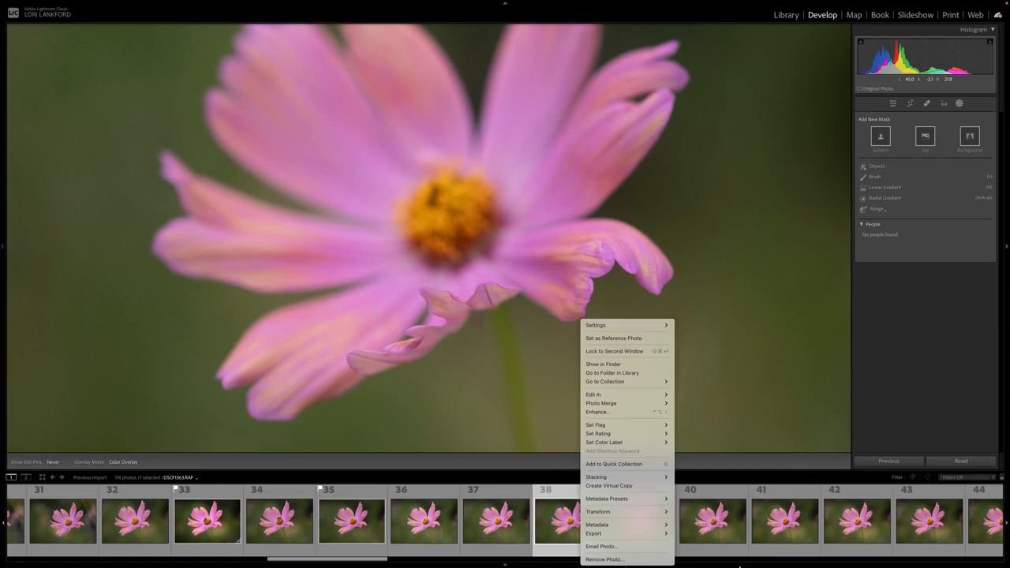
click(813, 419)
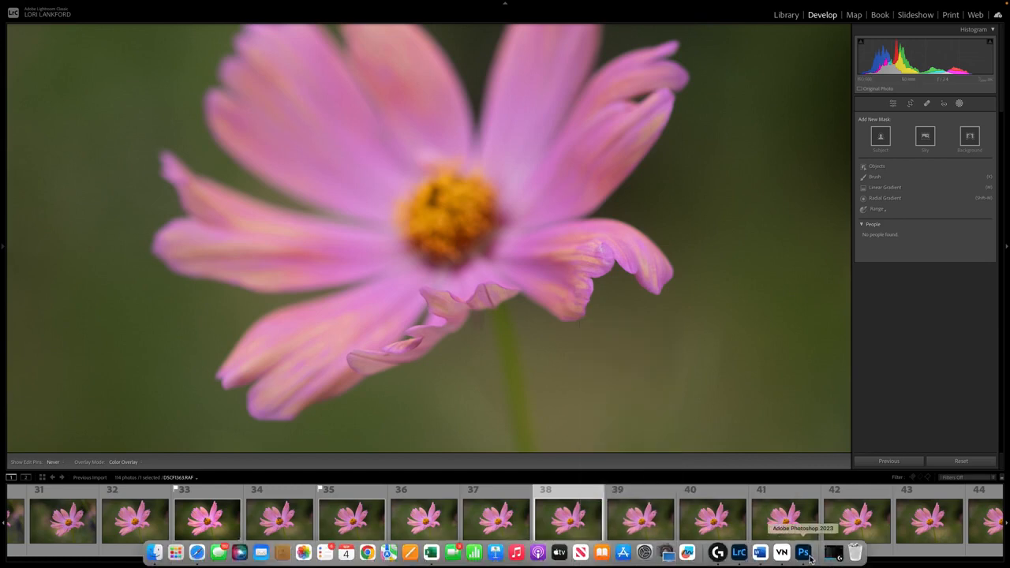
- Switch back to the blended flower document in Photoshop
click(803, 552)
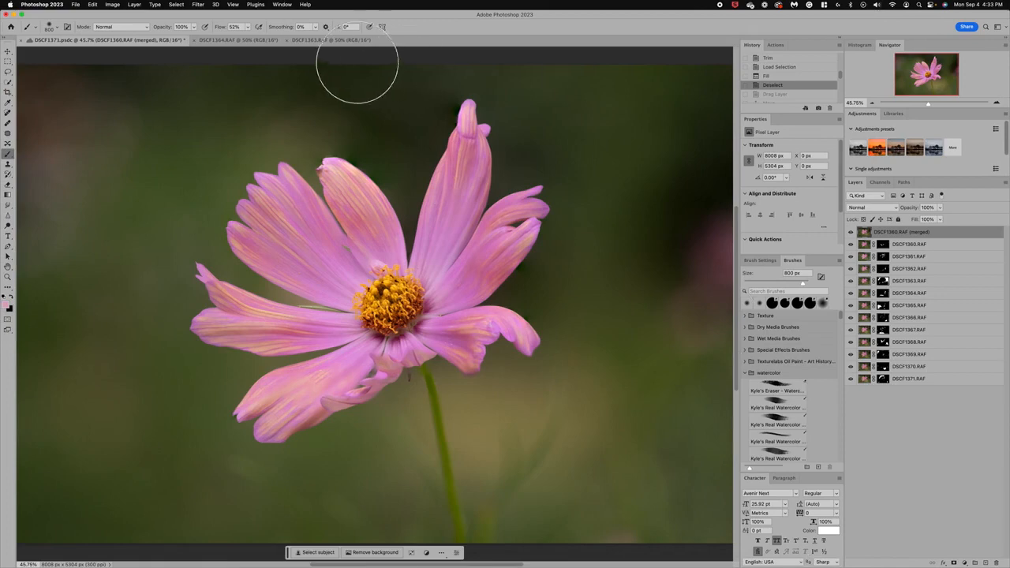
click(339, 41)
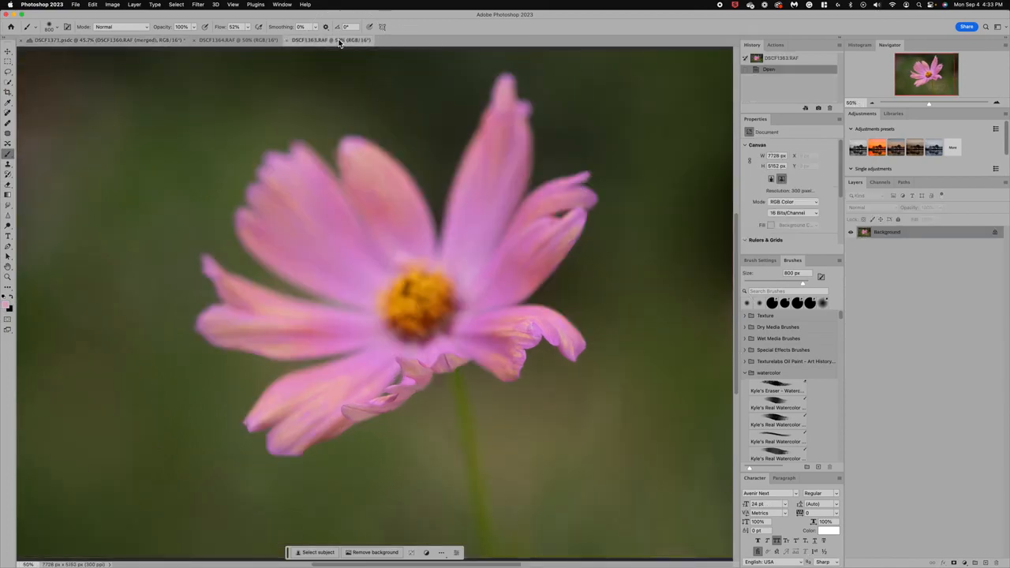
click(8, 52)
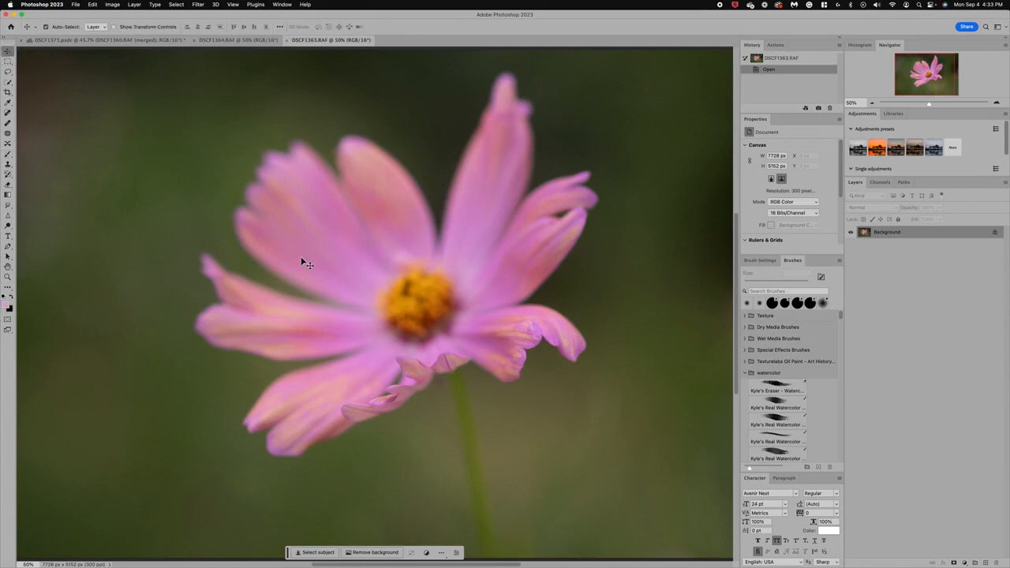
drag(302, 258, 262, 196)
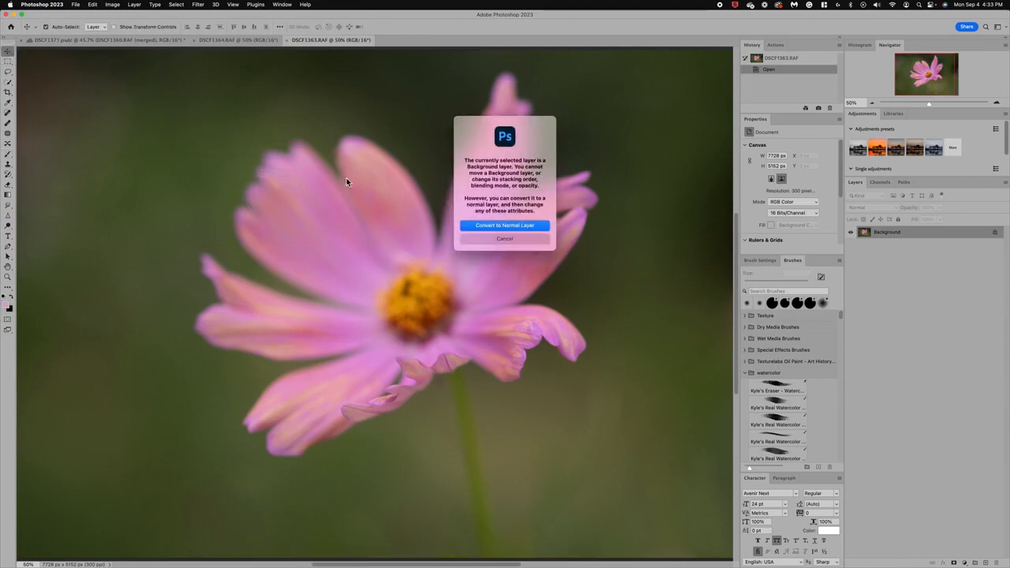
click(496, 239)
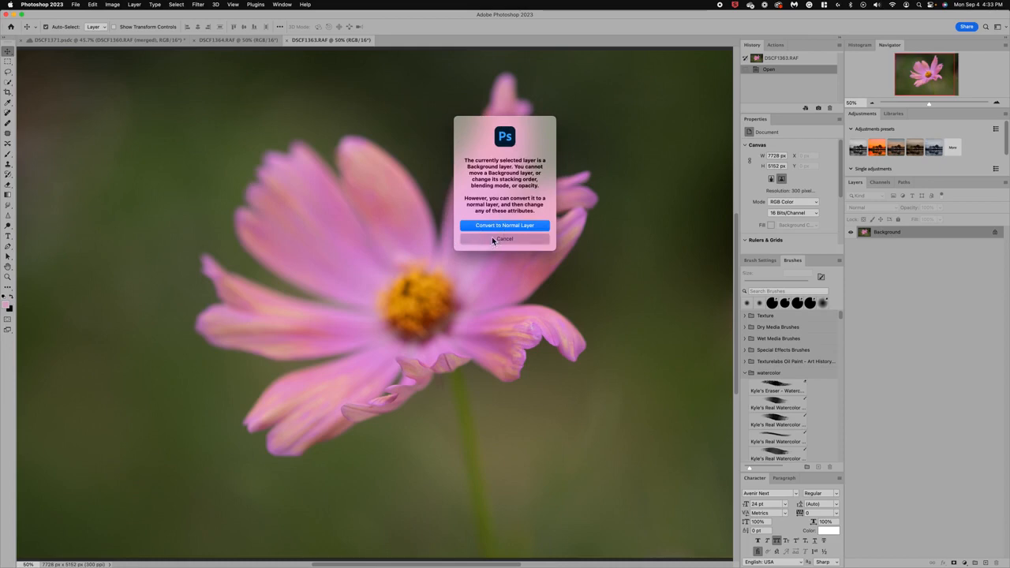
click(107, 41)
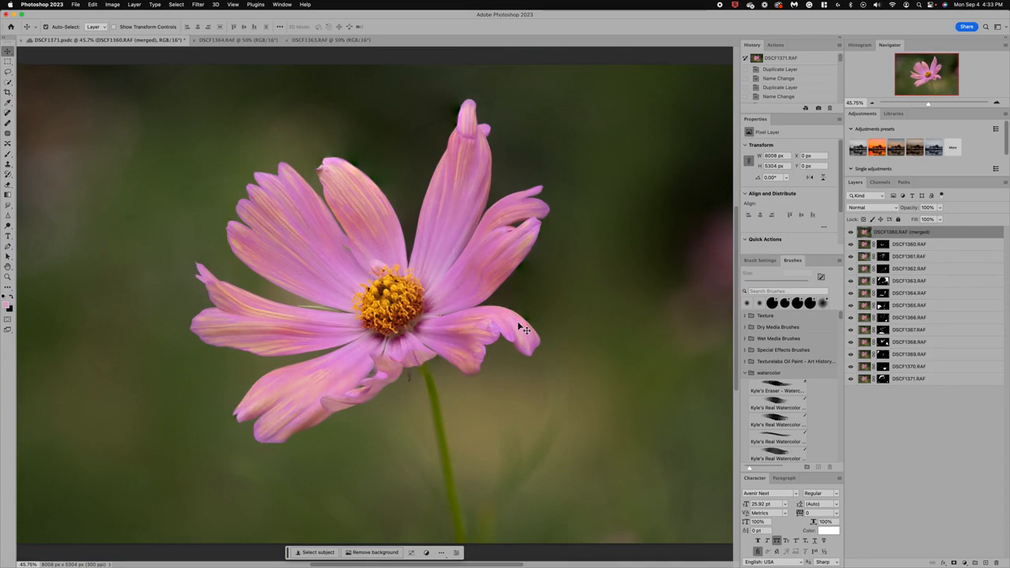
- Step forward through the history from Drag Layer and Move to Auto-Align Layers, bringing the DSCF1363 frame over the merged flower
scroll(777, 87, down, 5)
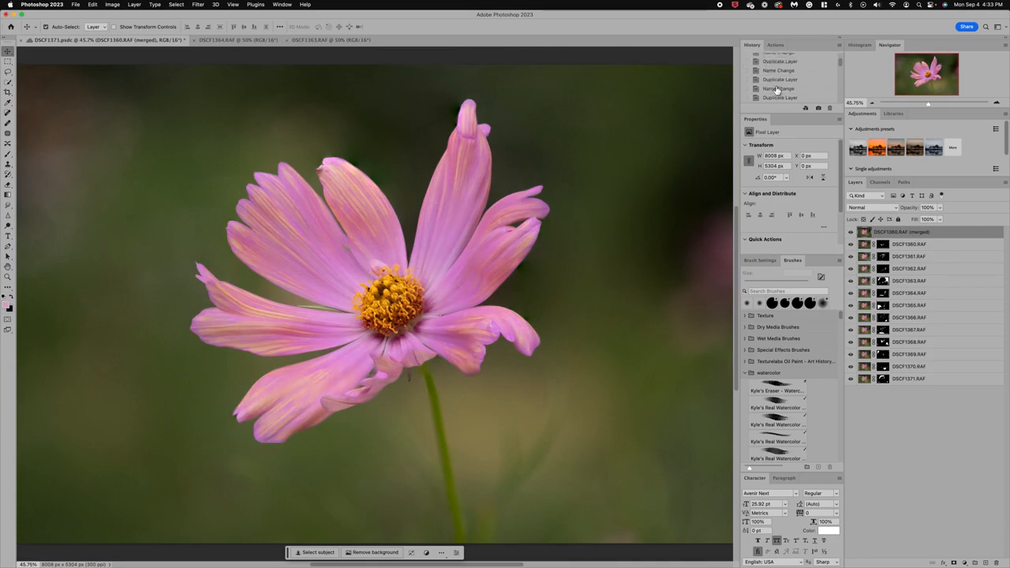
scroll(776, 90, up, 3)
click(770, 79)
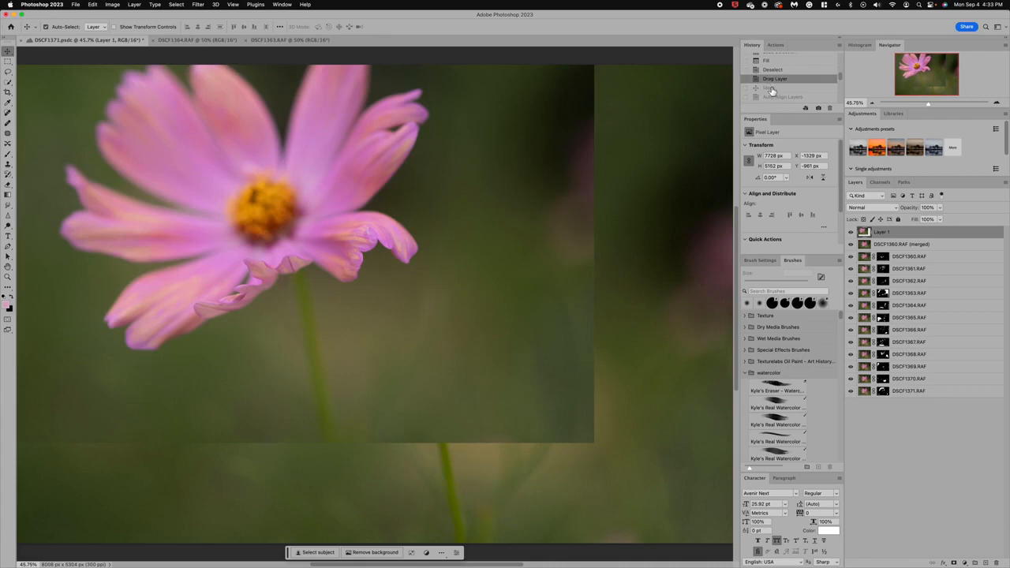
click(770, 88)
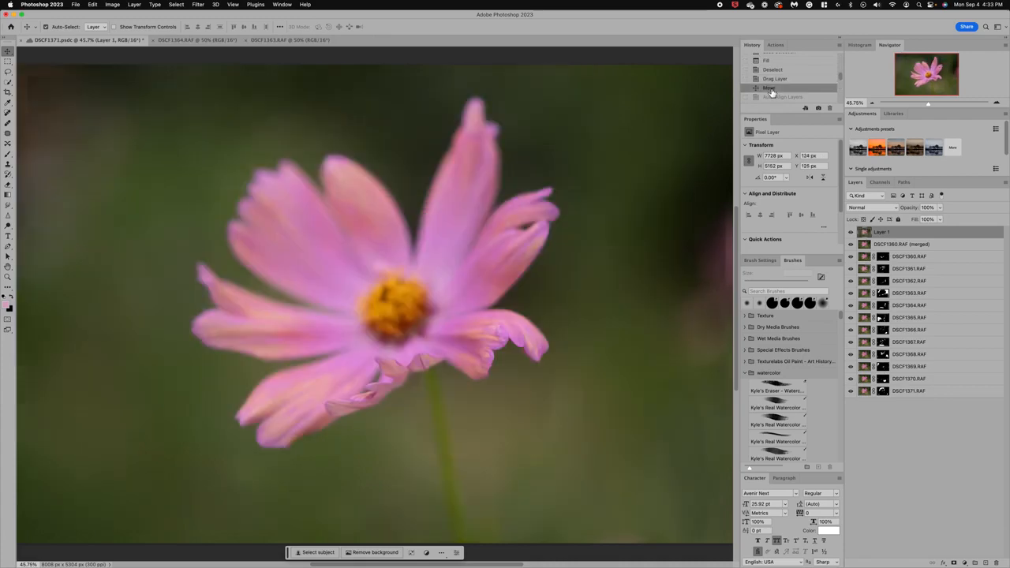
scroll(508, 196, down, 1)
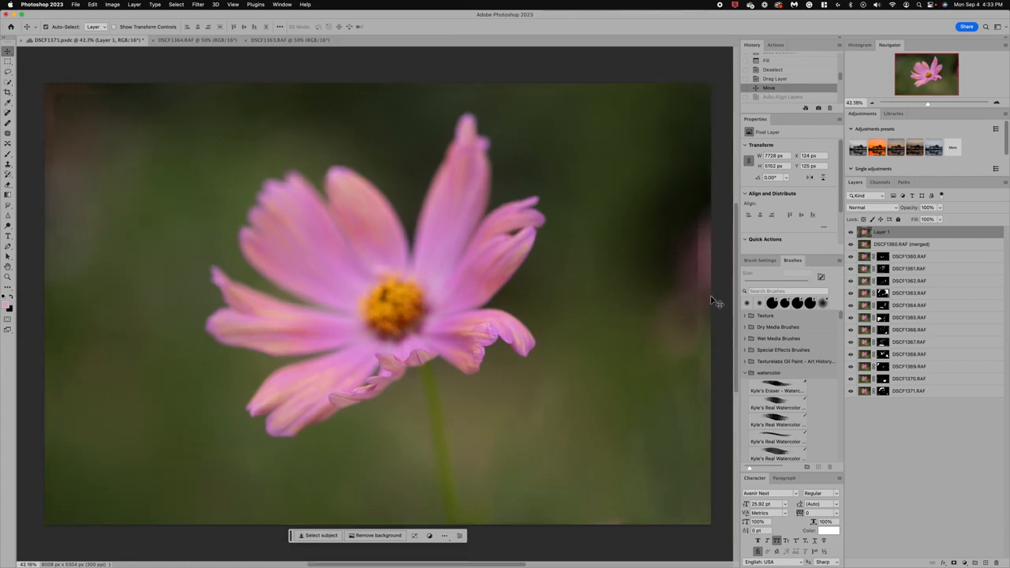
click(783, 97)
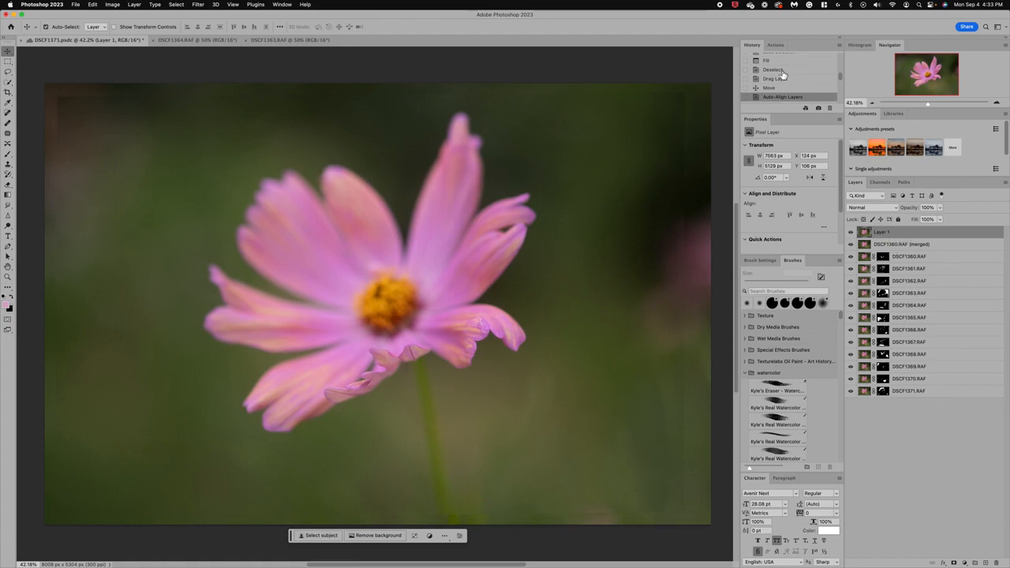
- Advance the history through Add Layer Mask and Invert so that a black mask hides Layer 1
scroll(794, 87, down, 2)
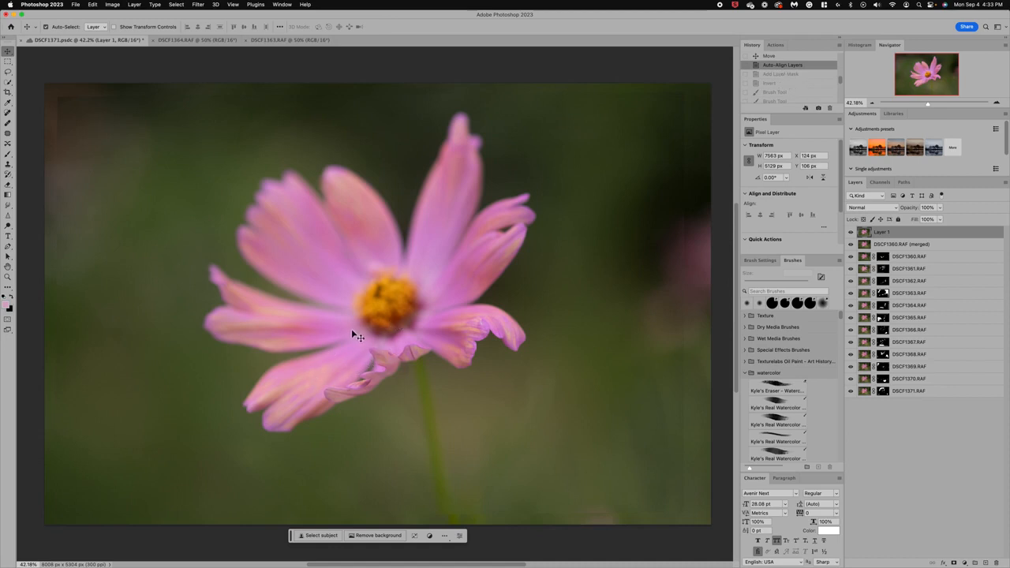
click(781, 75)
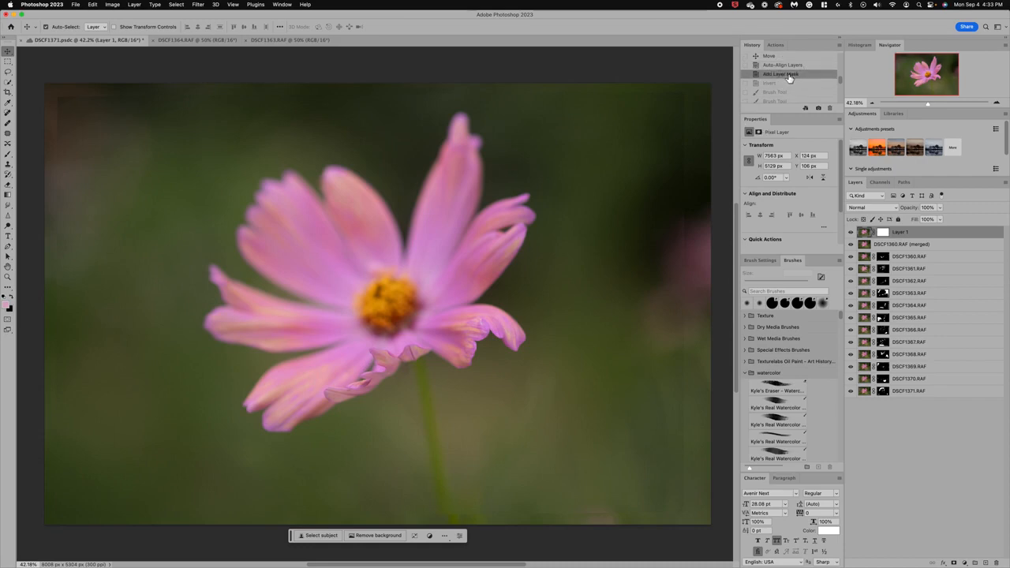
click(772, 83)
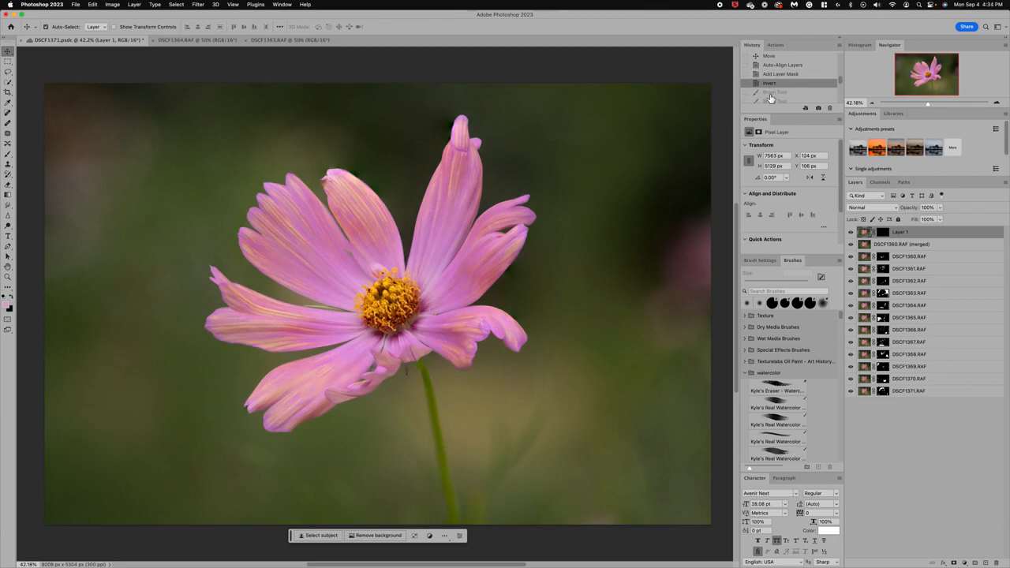
- Advance the history to the last Brush Tool state, and toggle Layer 1 off and on to compare the retouching
scroll(771, 97, down, 3)
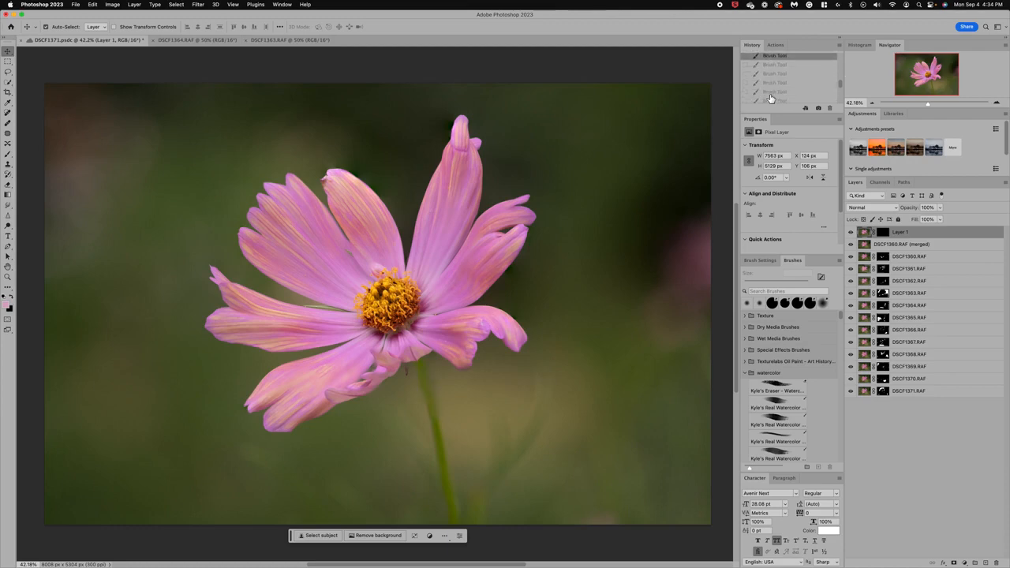
scroll(771, 97, down, 1)
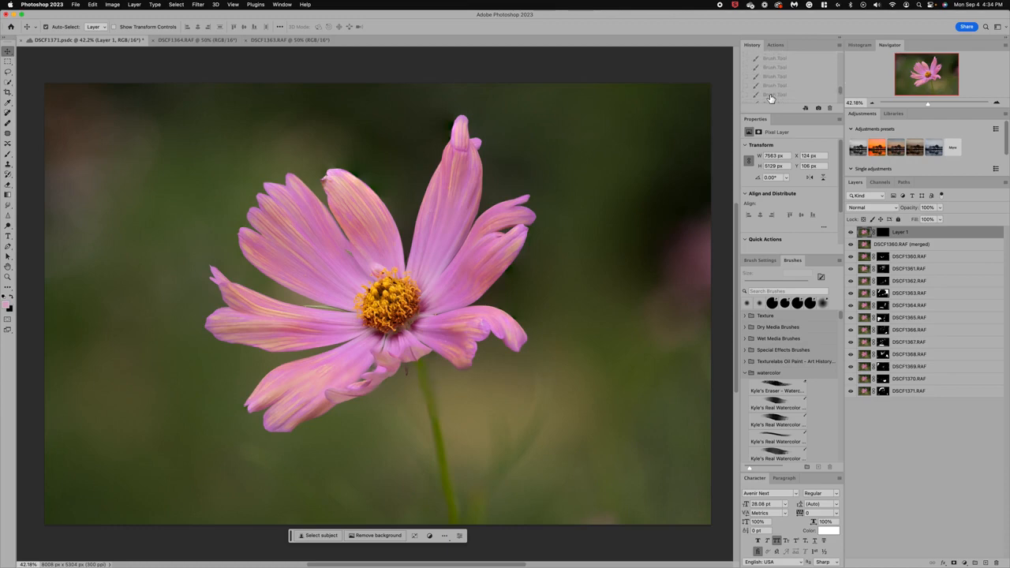
scroll(771, 98, down, 2)
click(772, 79)
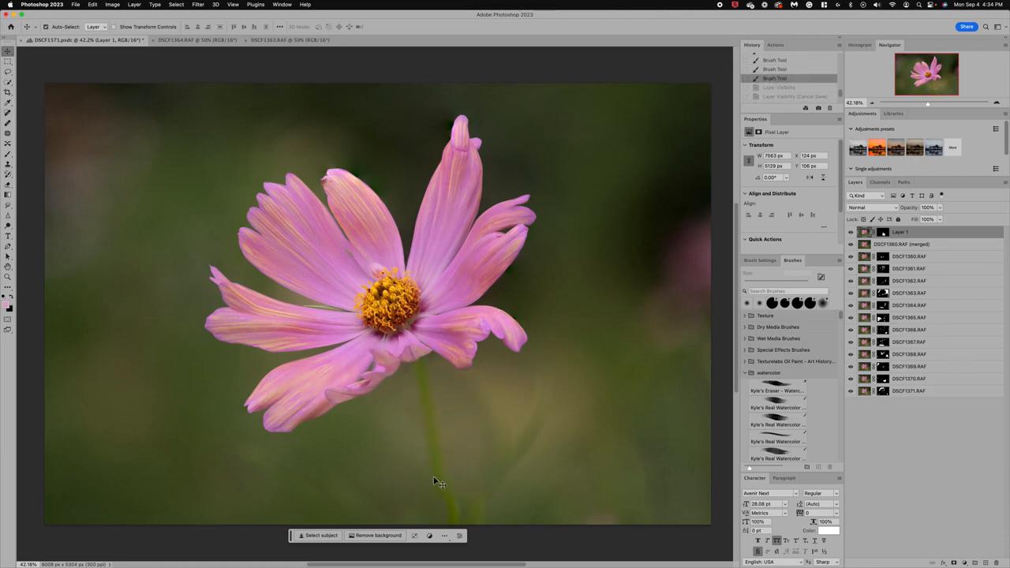
click(850, 232)
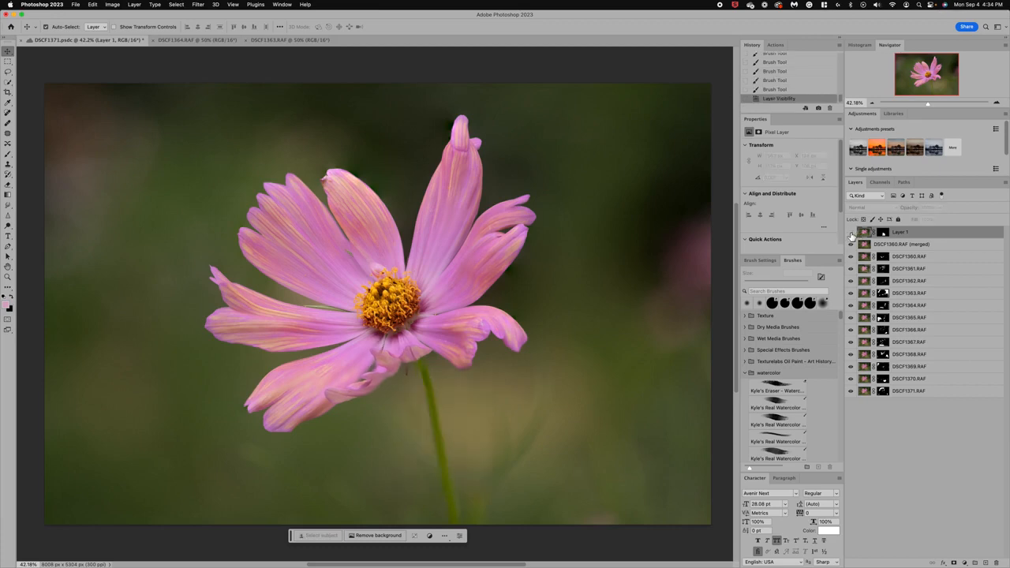
click(851, 232)
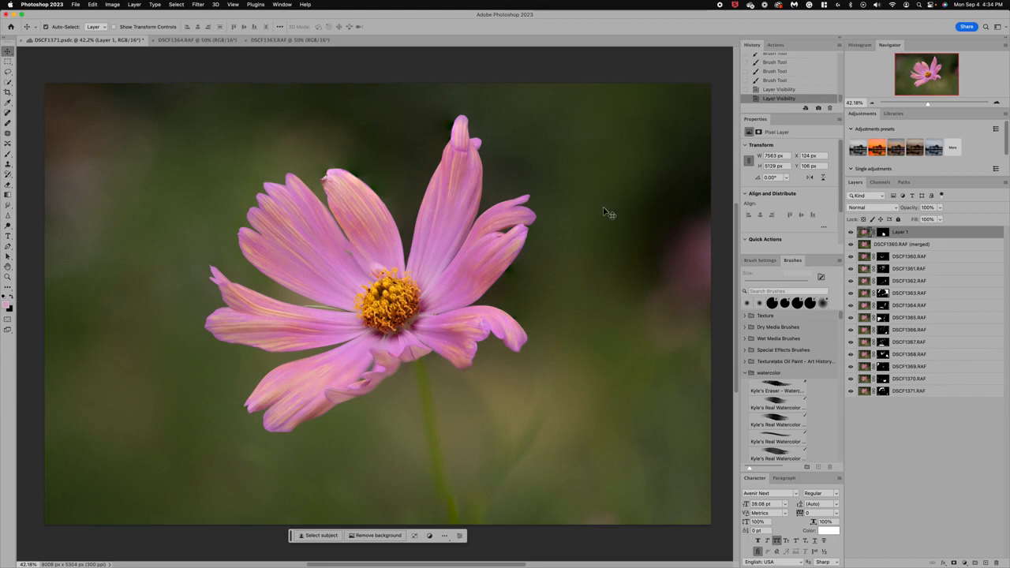
- Add a new layer above Layer 1 and clone green background over the pink blur near the photo's right edge with a 1000 px Clone Stamp
click(988, 562)
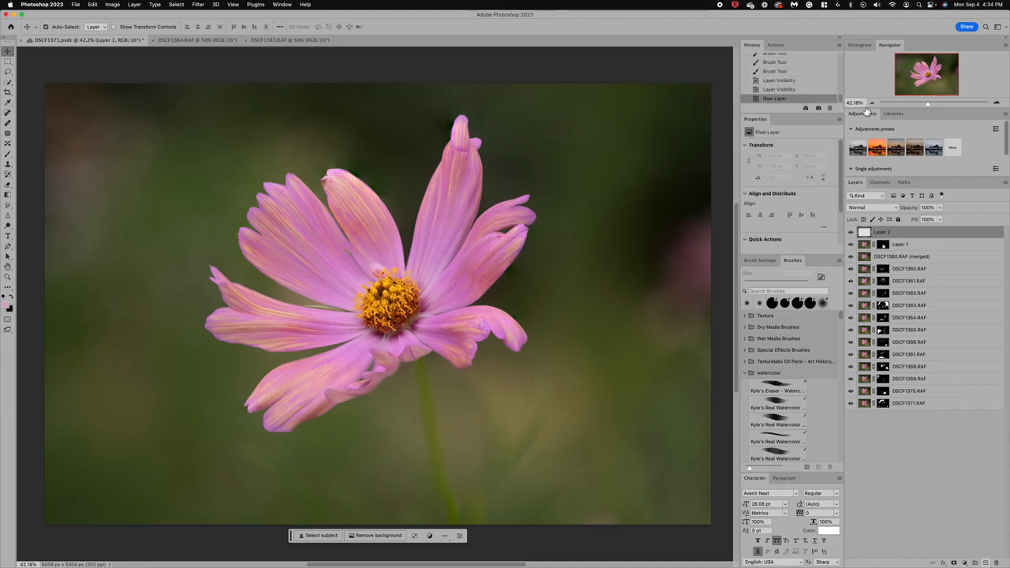
click(840, 38)
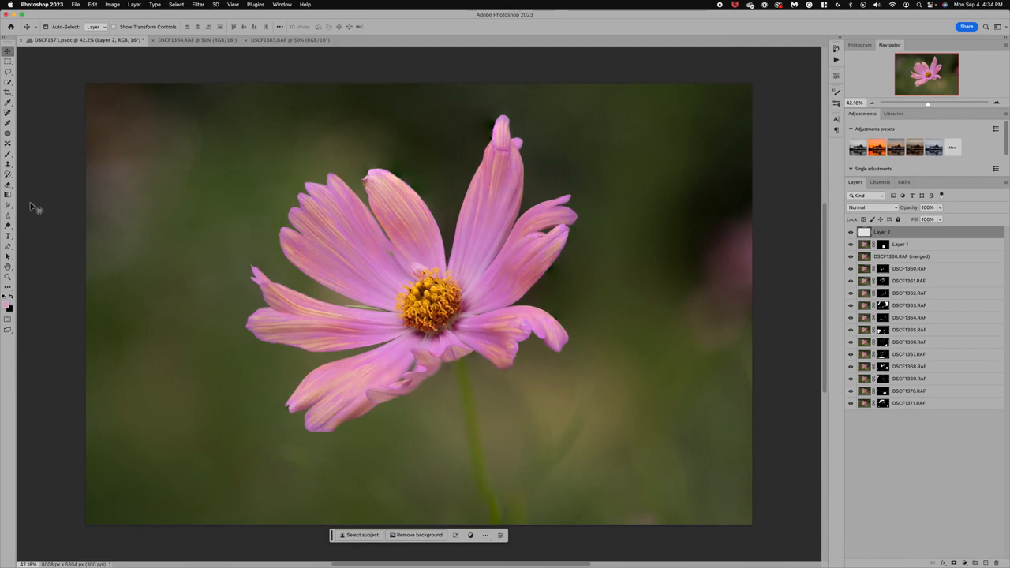
click(8, 165)
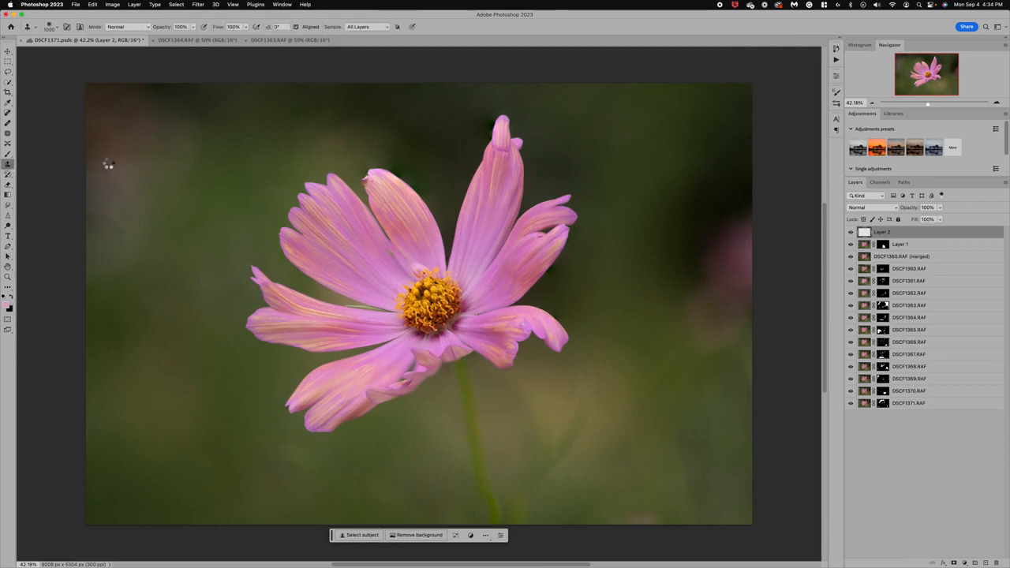
alt+click(165, 187)
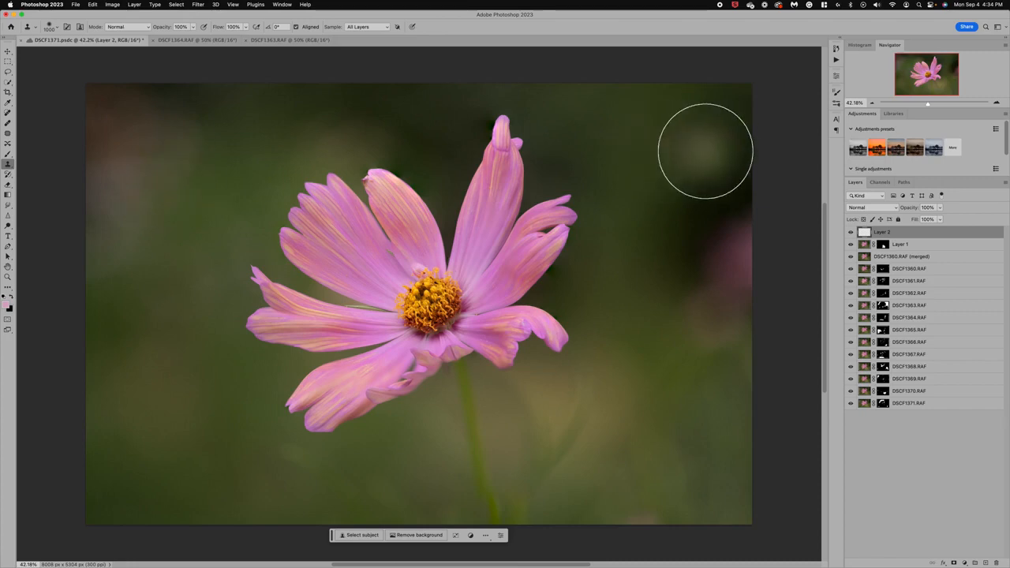
drag(720, 148, 726, 327)
mouse_move(726, 288)
mouse_down()
mouse_move(726, 148)
mouse_move(714, 122)
mouse_move(683, 177)
mouse_move(658, 309)
mouse_move(686, 369)
mouse_move(654, 262)
mouse_move(645, 165)
mouse_move(672, 145)
mouse_up()
- Resample nearby background and clone it over the dark upper-right corner and the area beside the flower's right petals
alt+click(692, 364)
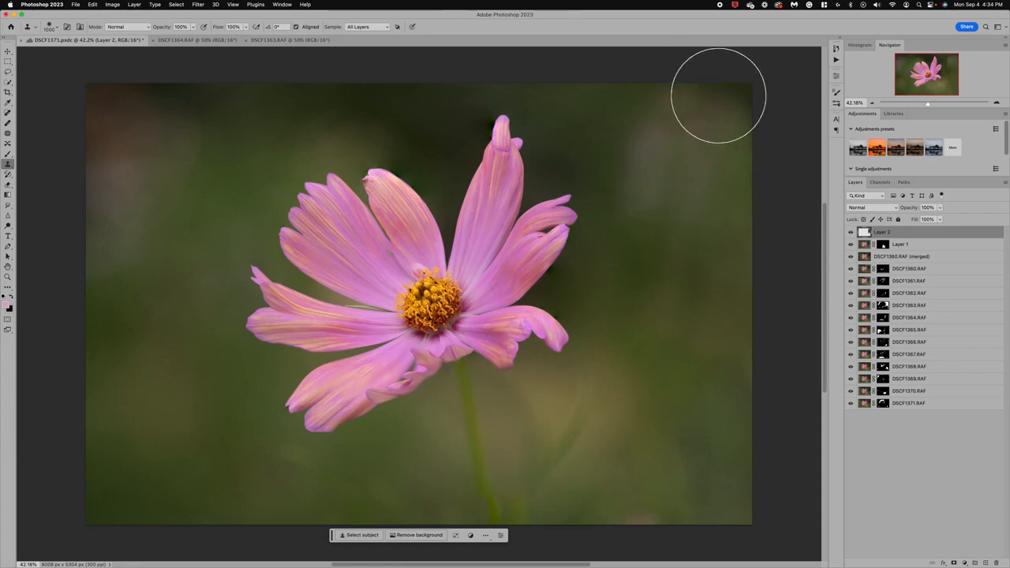
alt+click(710, 206)
click(724, 119)
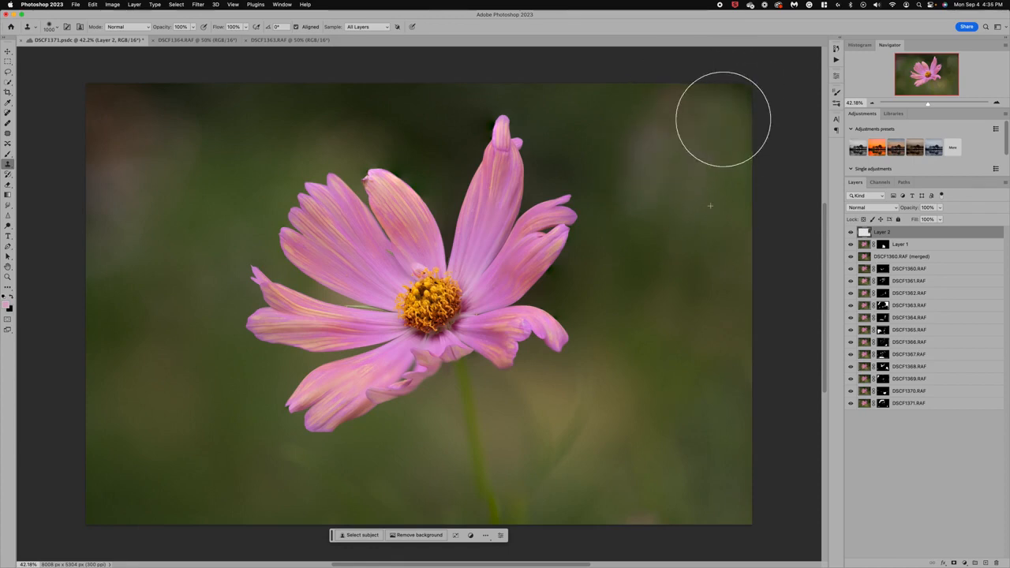
click(690, 291)
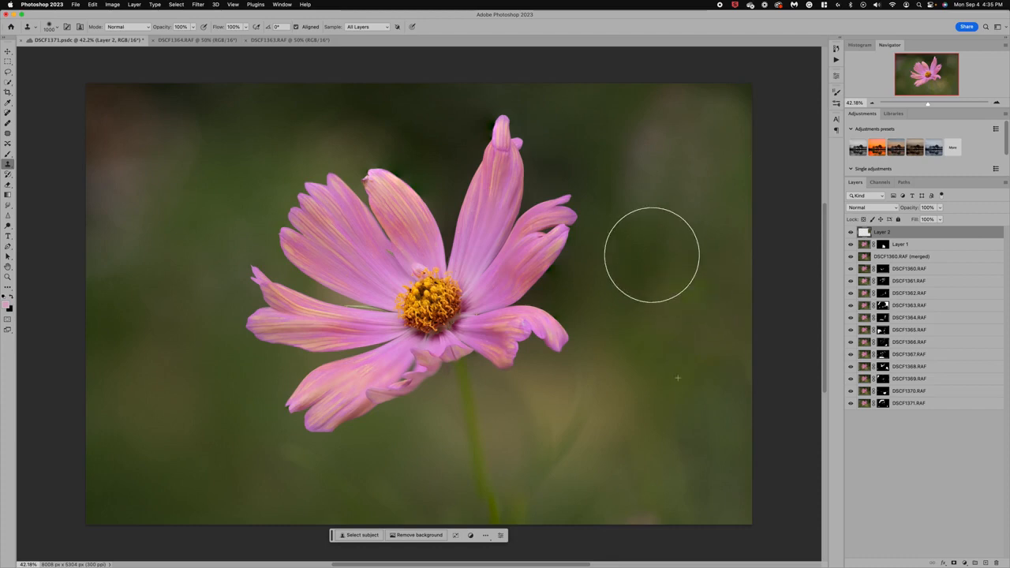
click(652, 255)
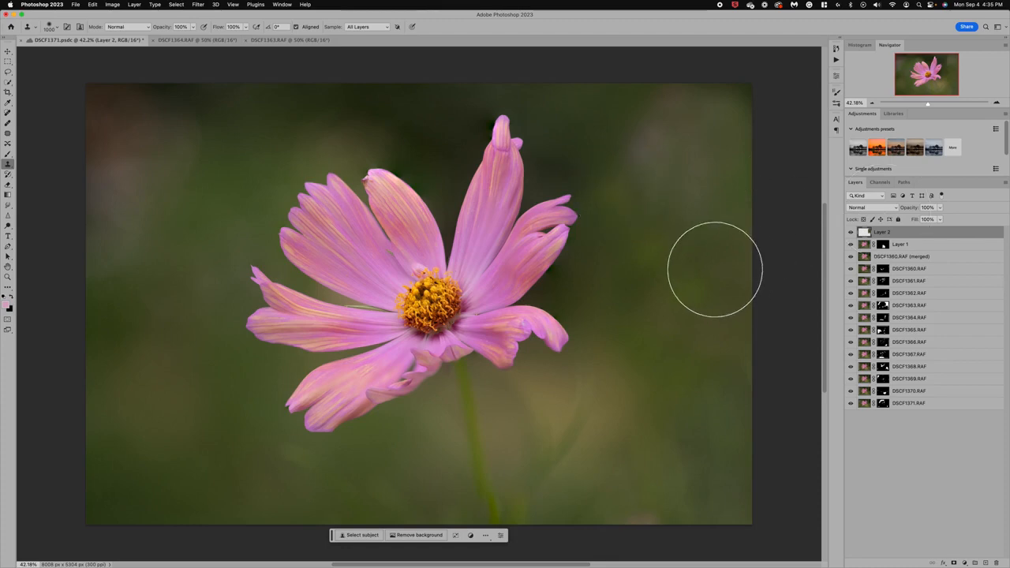
- Reduce the Clone Stamp tip to 700 px and set Layer 2's opacity to 79%
key(bracketleft)
key(bracketleft)
key(bracketleft)
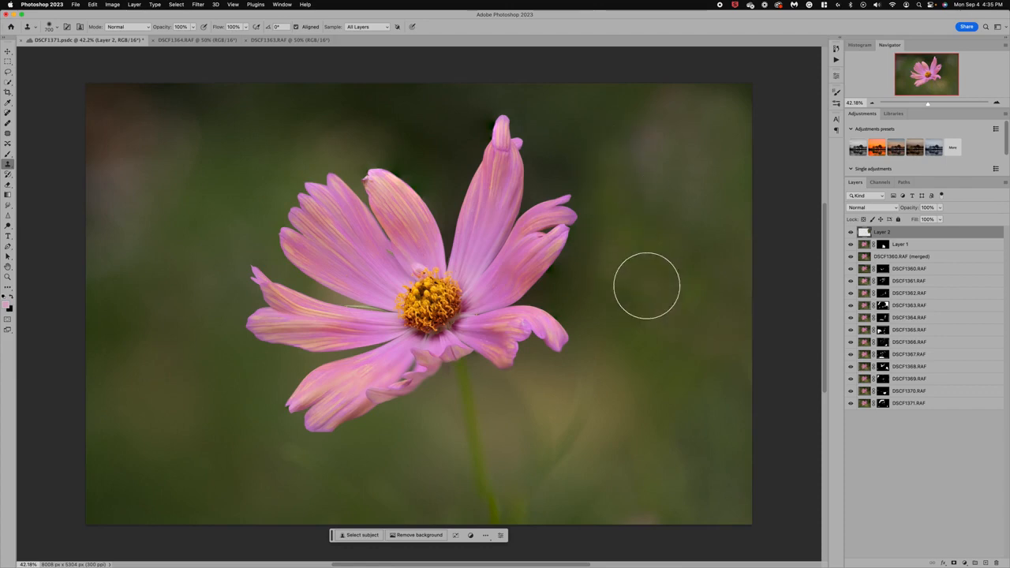
click(940, 208)
drag(935, 220, 933, 220)
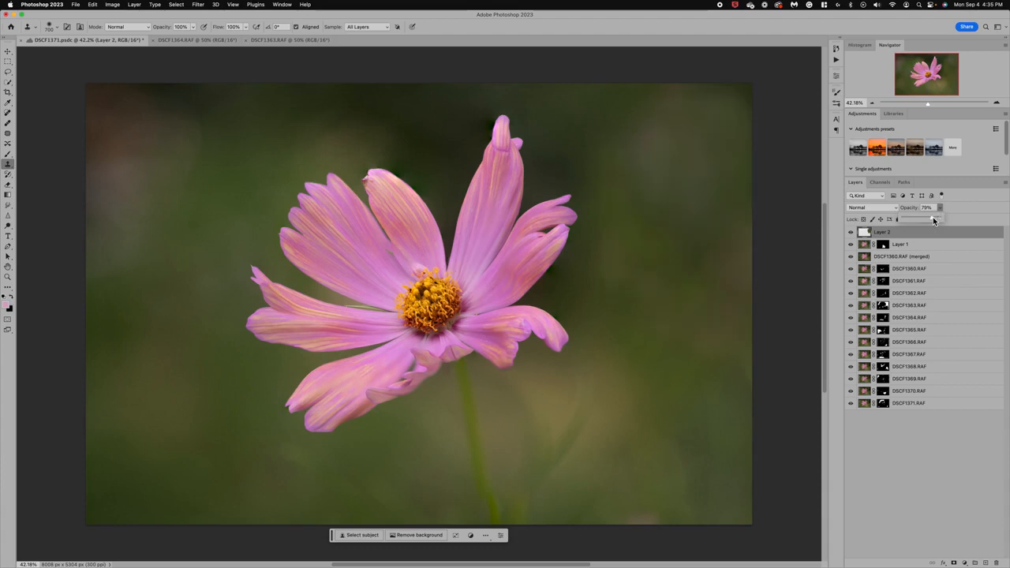
- Clone green background over the dark, reddish area in the photo's upper-left corner
alt+click(155, 172)
mouse_move(160, 95)
mouse_down()
mouse_move(209, 83)
mouse_move(99, 82)
mouse_move(108, 104)
mouse_move(85, 76)
mouse_move(82, 115)
mouse_move(277, 83)
mouse_up()
alt+click(137, 116)
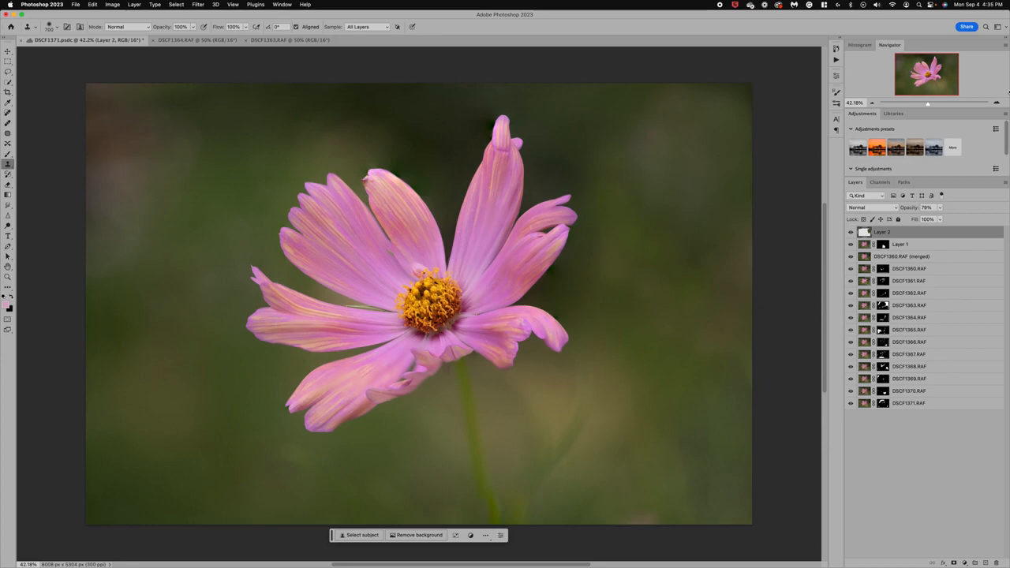